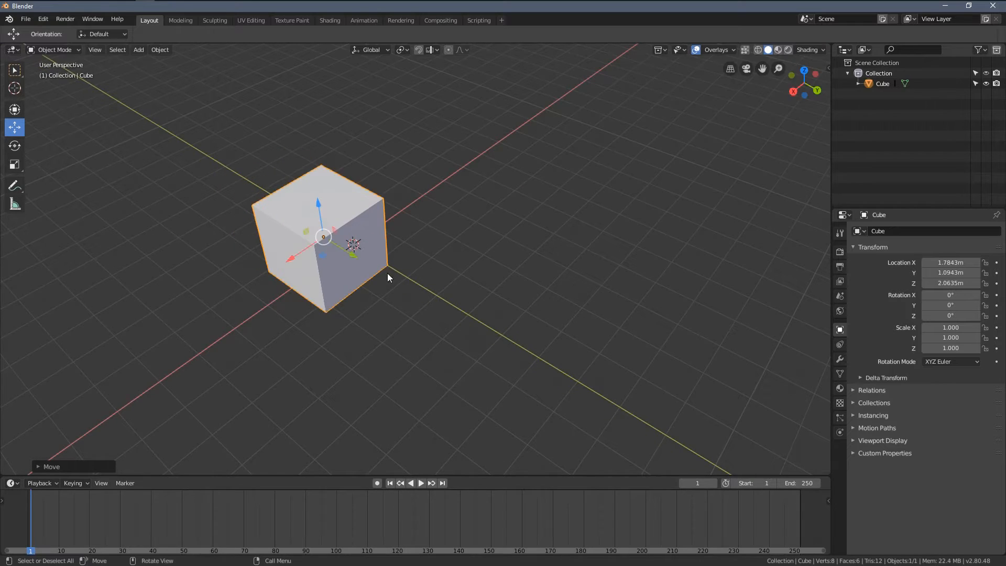
# Move the cube along the X axis to about 0.588 m.
pyautogui.moveTo(283, 202); pyautogui.dragTo(330, 213)
pyautogui.moveTo(329, 213); pyautogui.dragTo(355, 252, button='middle')
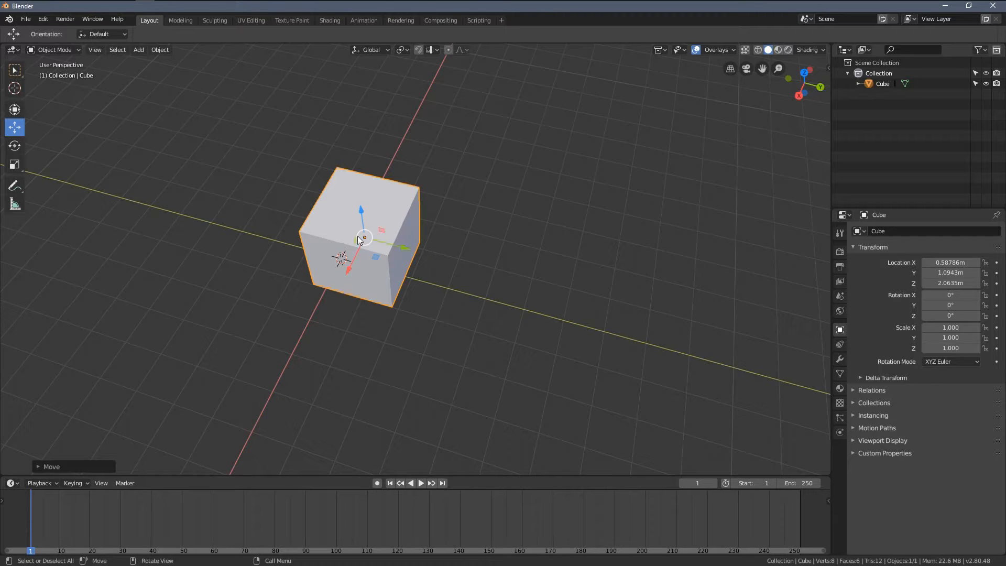
pyautogui.moveTo(365, 232); pyautogui.dragTo(348, 250, button='middle')
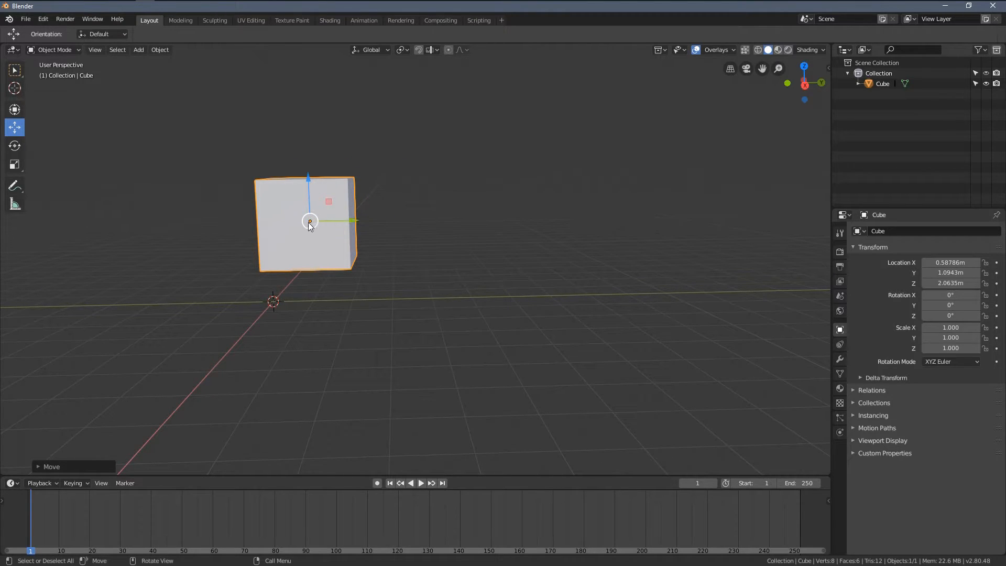
pyautogui.moveTo(310, 223); pyautogui.dragTo(301, 219, button='middle')
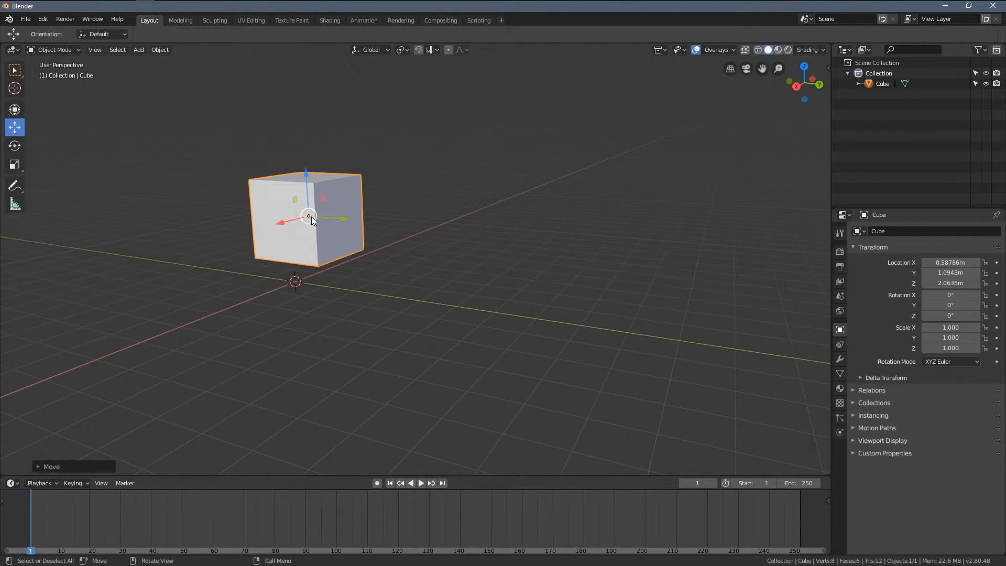
pyautogui.press('g')
pyautogui.rightClick(530, 244)
pyautogui.moveTo(366, 273); pyautogui.dragTo(388, 304, button='middle')
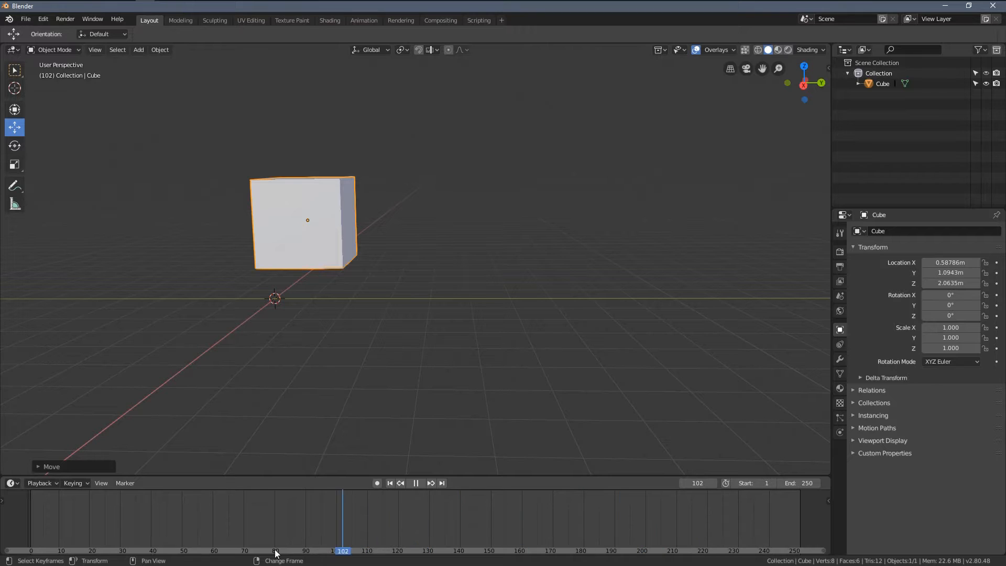
# Stop playback at frame 1 and insert a Location keyframe for the cube.
pyautogui.moveTo(73, 474); pyautogui.dragTo(42, 495, button='middle')
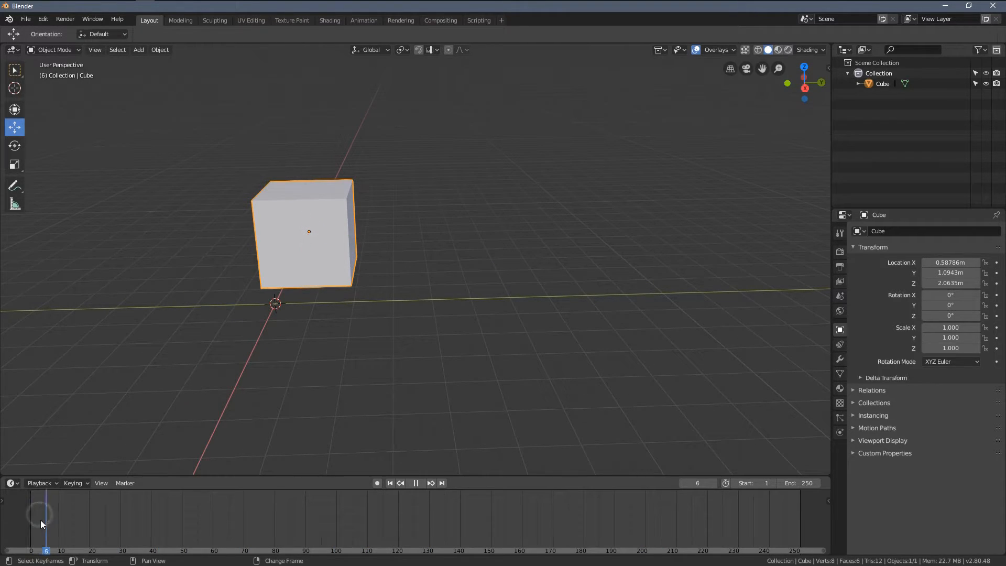
pyautogui.press('space')
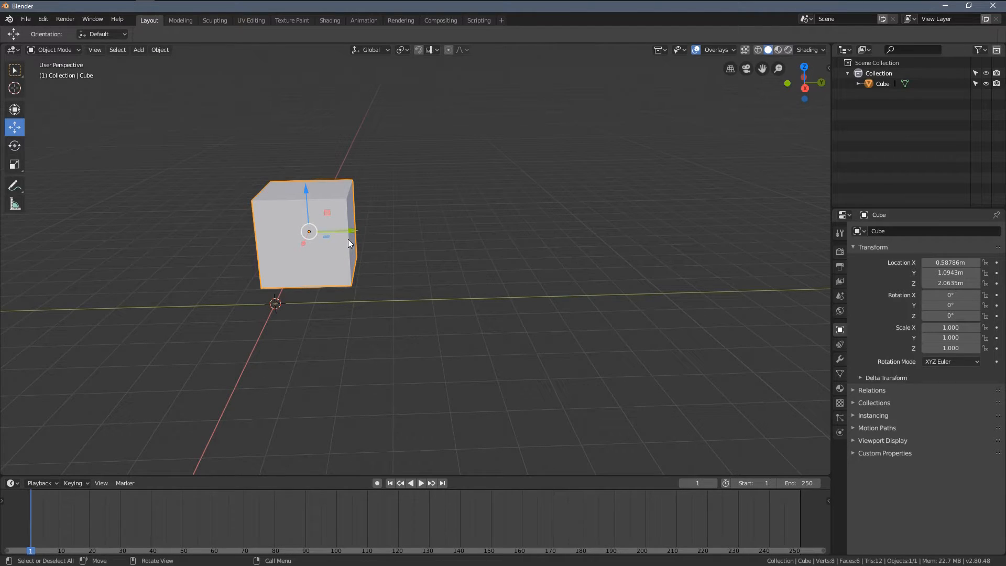
pyautogui.moveTo(332, 234); pyautogui.dragTo(337, 234, button='middle')
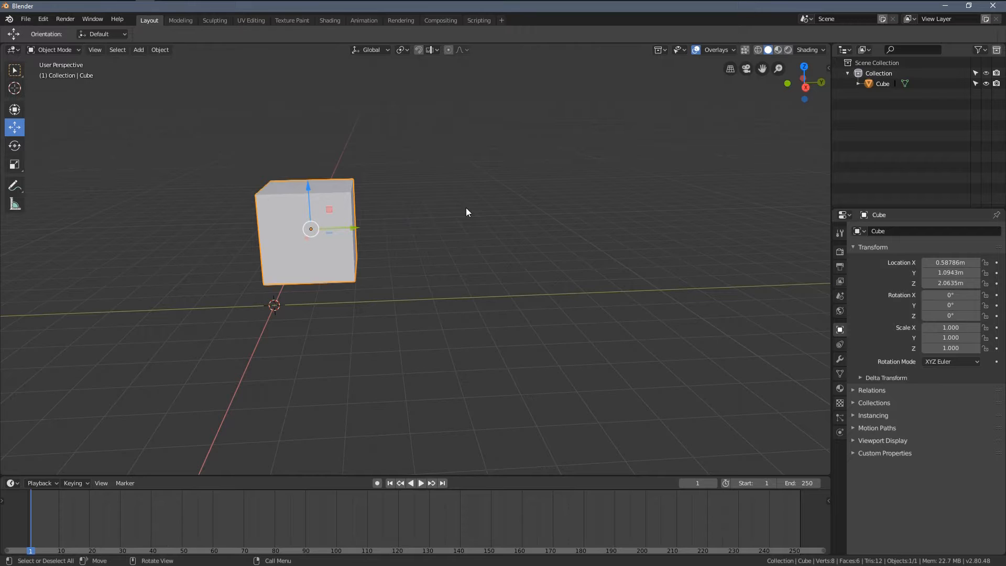
pyautogui.press('i')
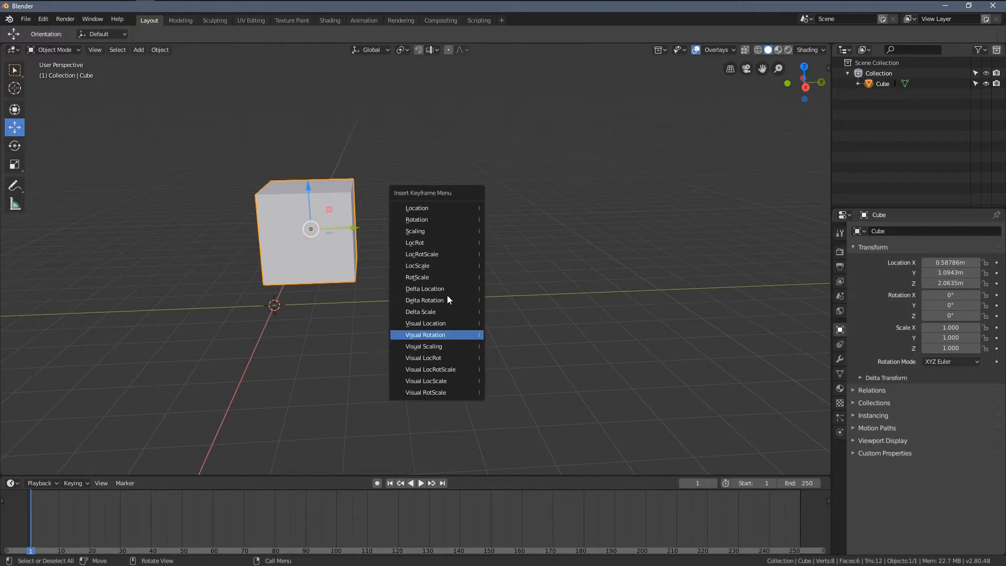
pyautogui.click(425, 208)
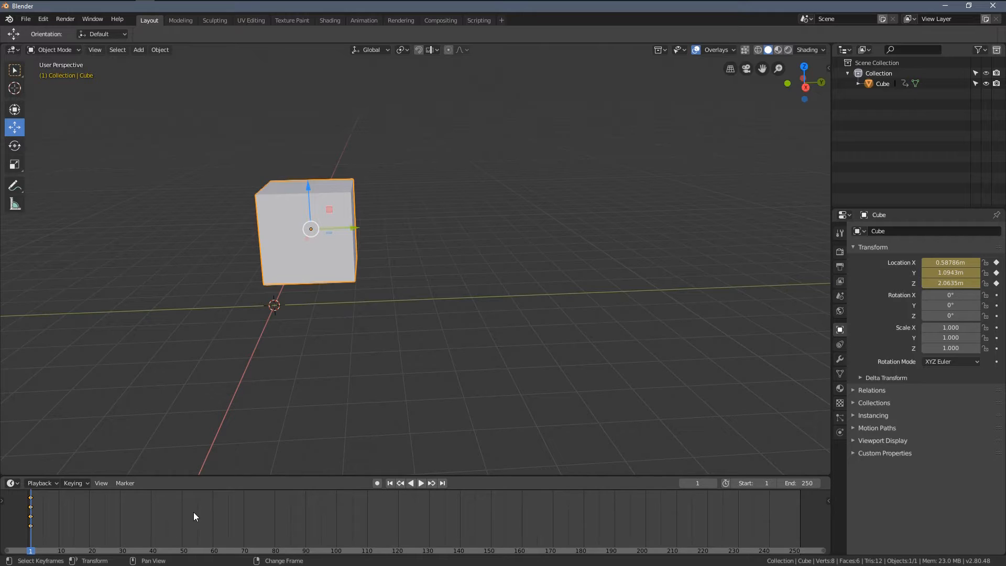
# At frame 100, move the cube along the Y axis to about 12.87 m and insert a Location keyframe.
pyautogui.click(169, 511)
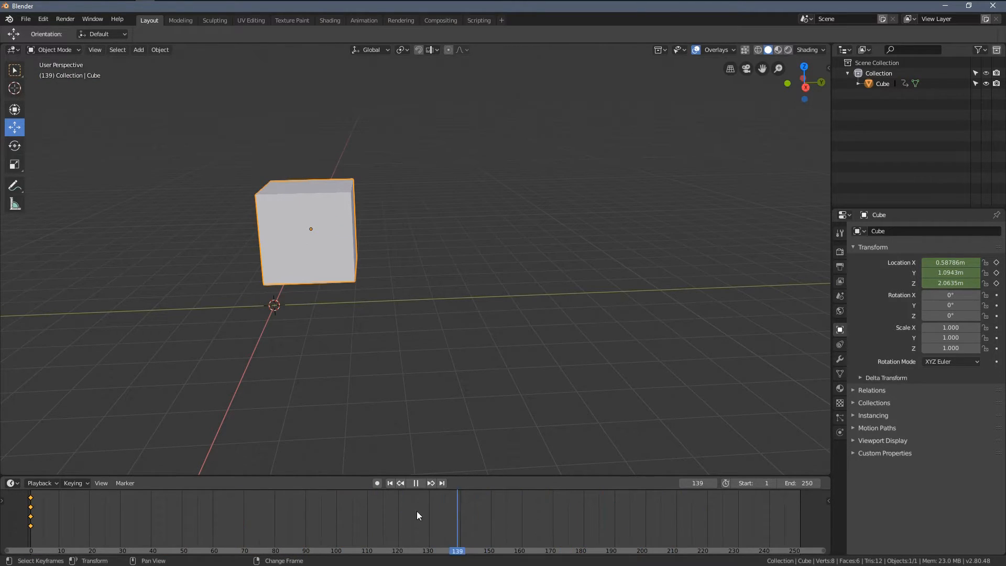
pyautogui.moveTo(338, 511); pyautogui.dragTo(338, 512)
pyautogui.scroll(-3, 363, 246)
pyautogui.moveTo(401, 245); pyautogui.dragTo(638, 232)
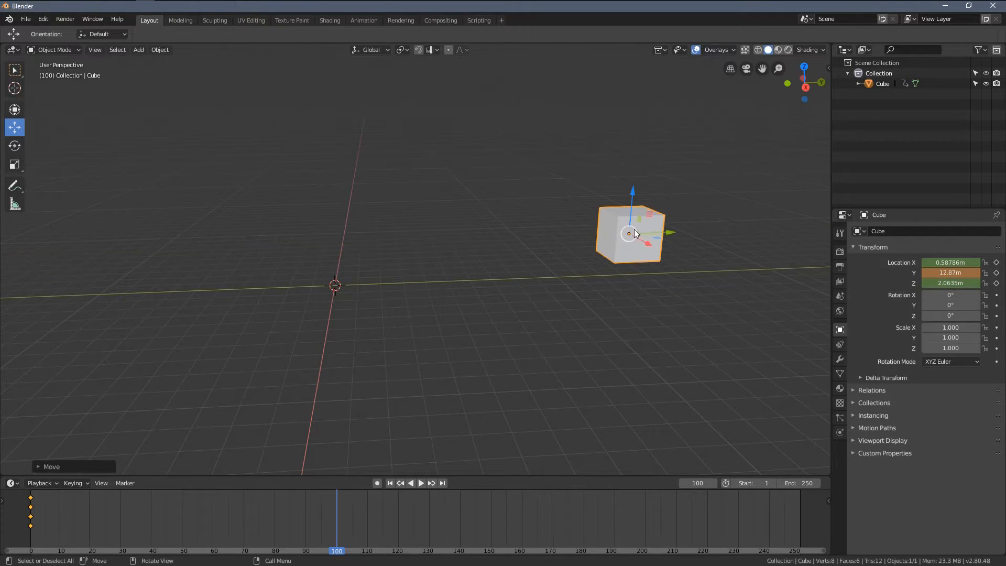
pyautogui.press('i')
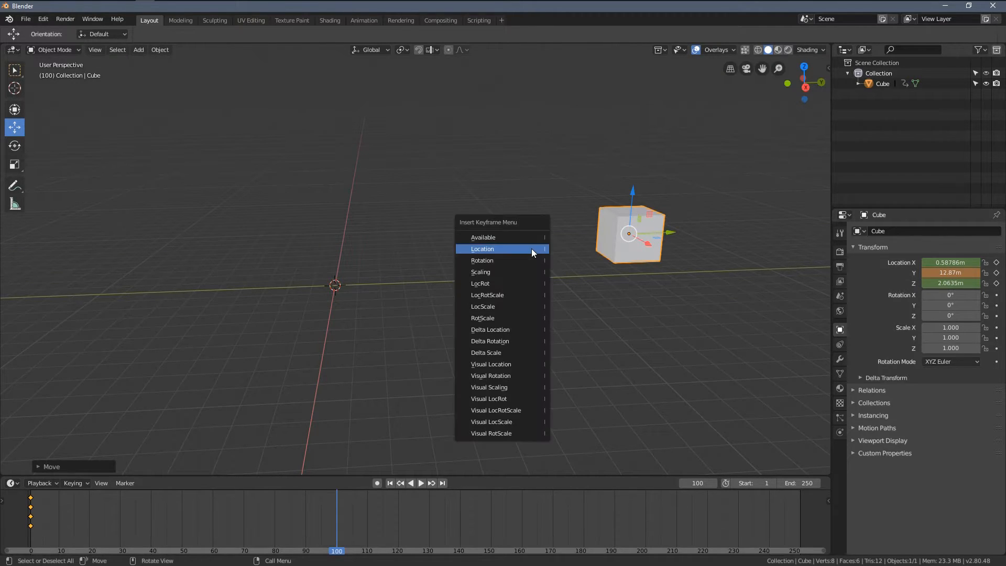
pyautogui.click(488, 251)
# Play the animation from frame 1 to review the cube's movement between the two keyframes, and stop playback.
pyautogui.moveTo(630, 300); pyautogui.dragTo(576, 302, button='middle')
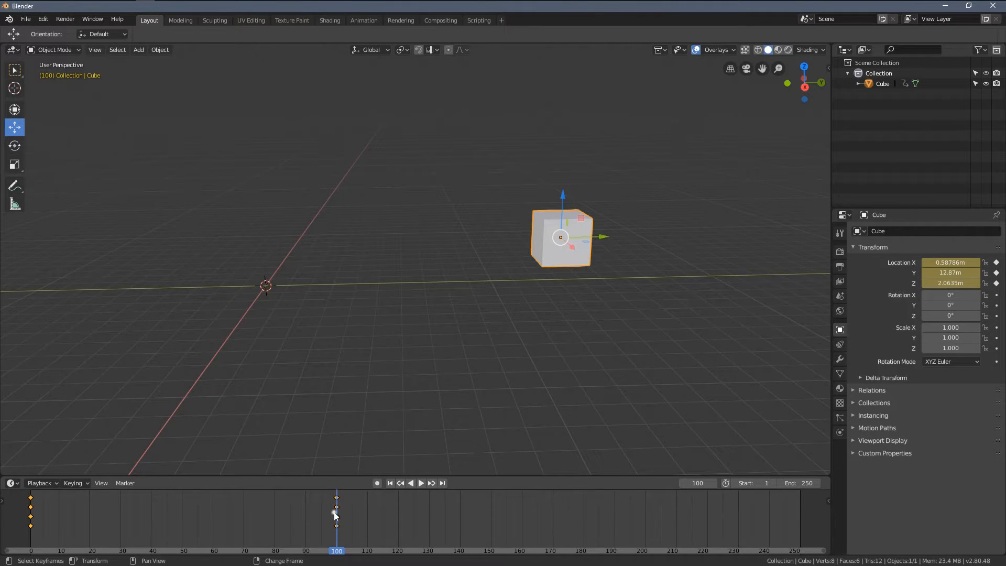
pyautogui.hotkey('shift', 'ctrl', 'space')
pyautogui.moveTo(268, 517); pyautogui.dragTo(44, 507, button='right')
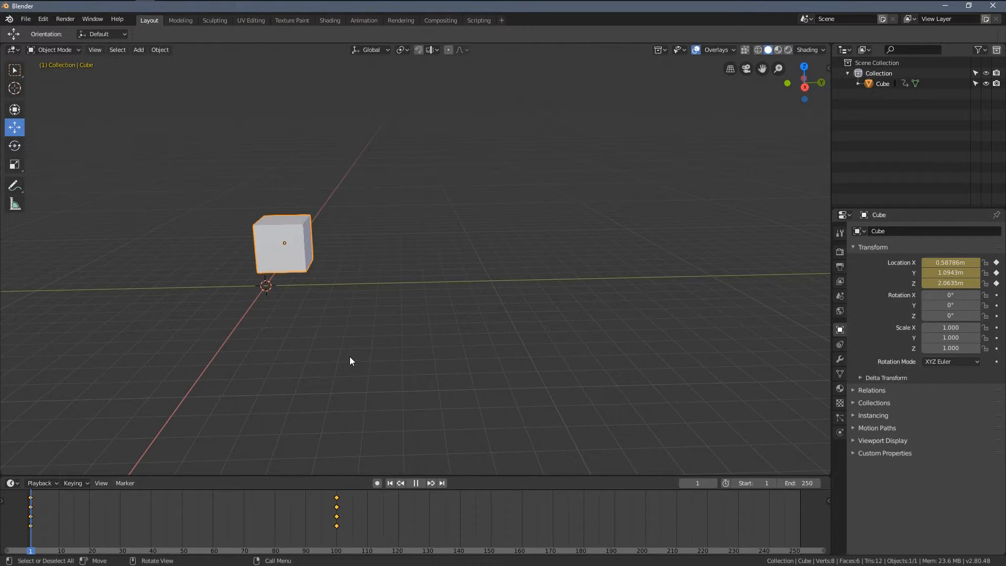
pyautogui.press('space')
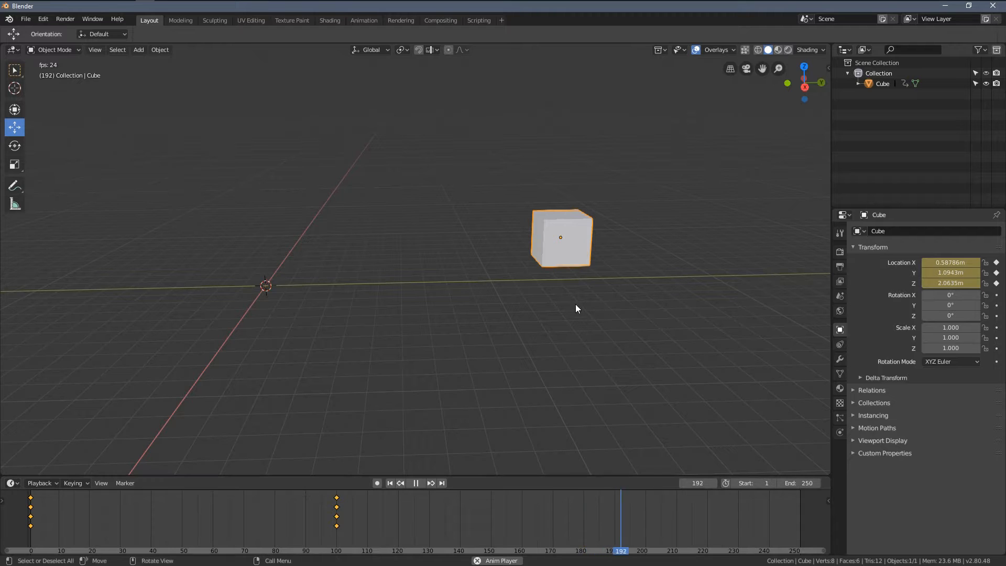
pyautogui.press('space')
pyautogui.moveTo(589, 284); pyautogui.dragTo(594, 260, button='middle')
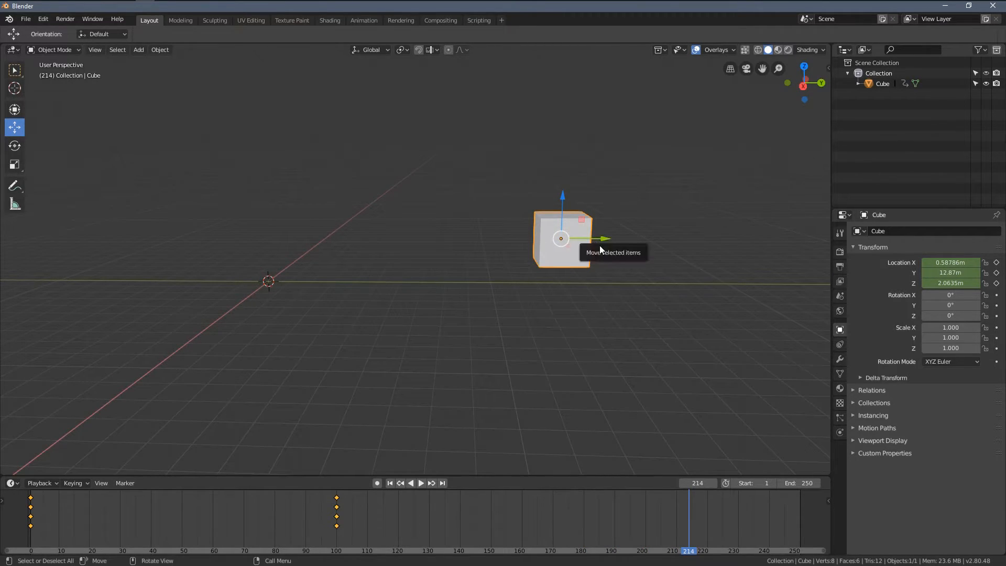
# Set the animation's end frame to 100 and play back the shortened range.
pyautogui.moveTo(643, 290); pyautogui.dragTo(628, 335, button='middle')
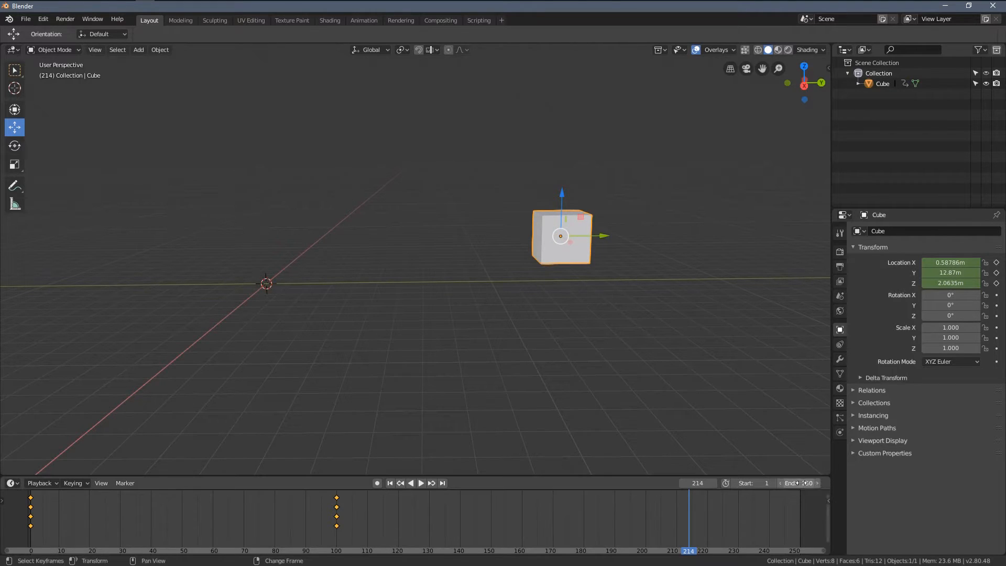
pyautogui.moveTo(698, 504)
pyautogui.mouseDown(button='middle')
pyautogui.moveTo(634, 505)
pyautogui.moveTo(704, 517)
pyautogui.mouseUp(button='middle')
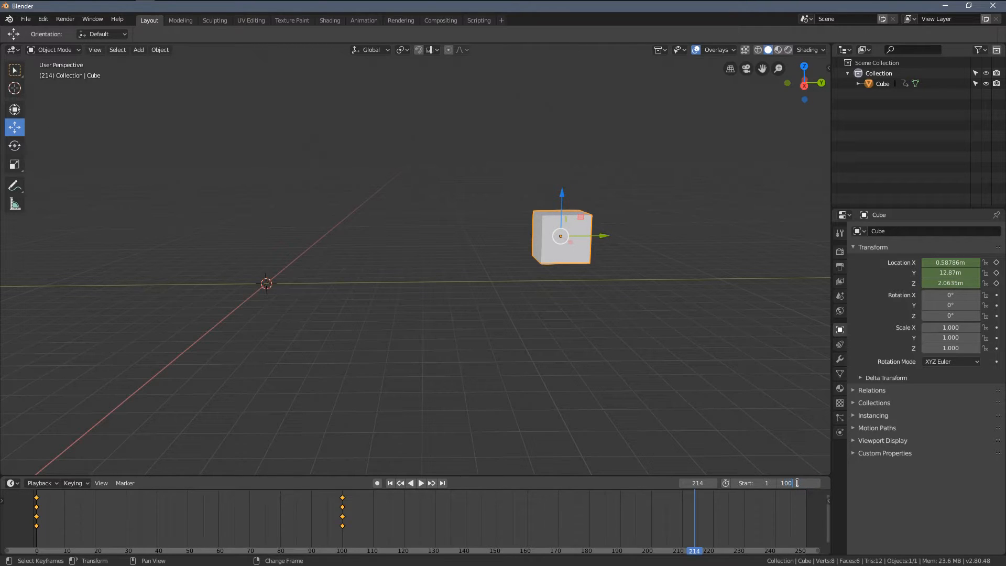
pyautogui.press('Return')
pyautogui.moveTo(362, 522); pyautogui.dragTo(437, 518, button='middle')
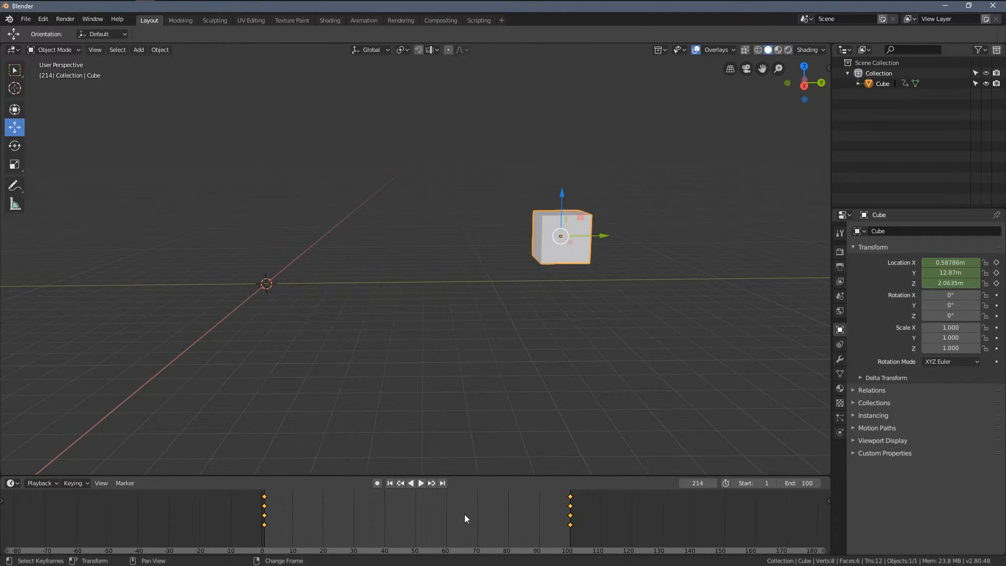
pyautogui.press('space')
pyautogui.press('space')
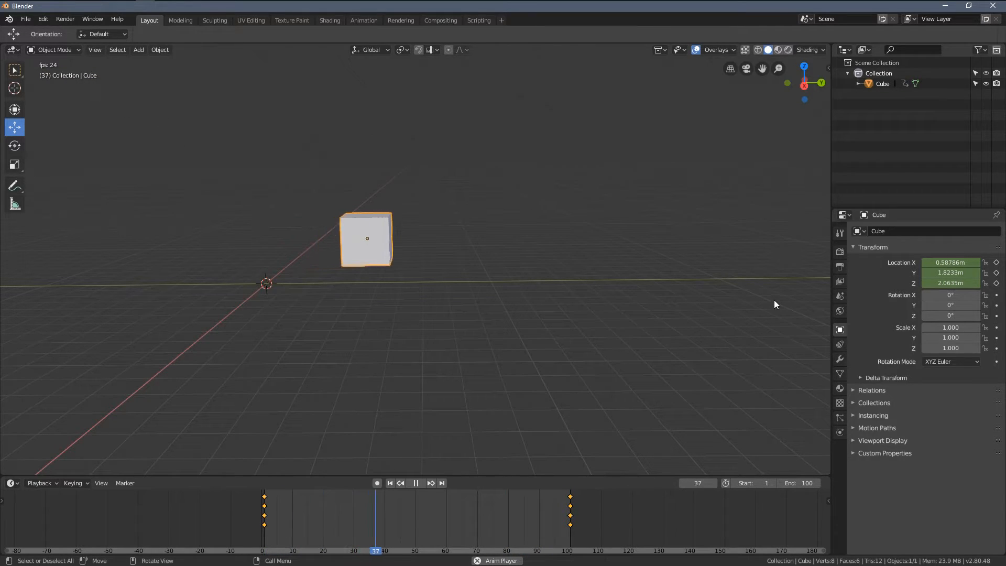
# Set the scene's output frame rate to 60 fps.
pyautogui.click(840, 268)
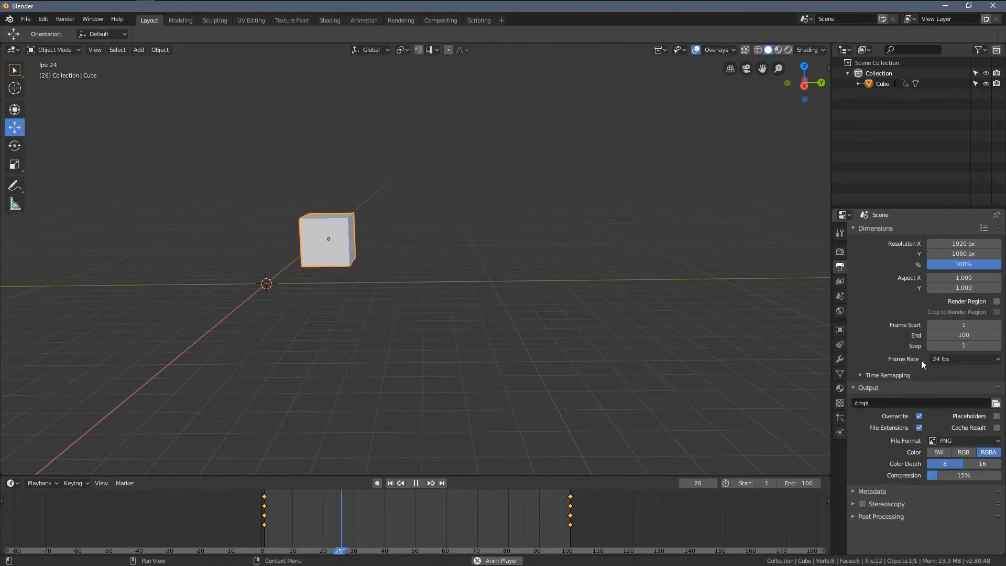
pyautogui.click(957, 362)
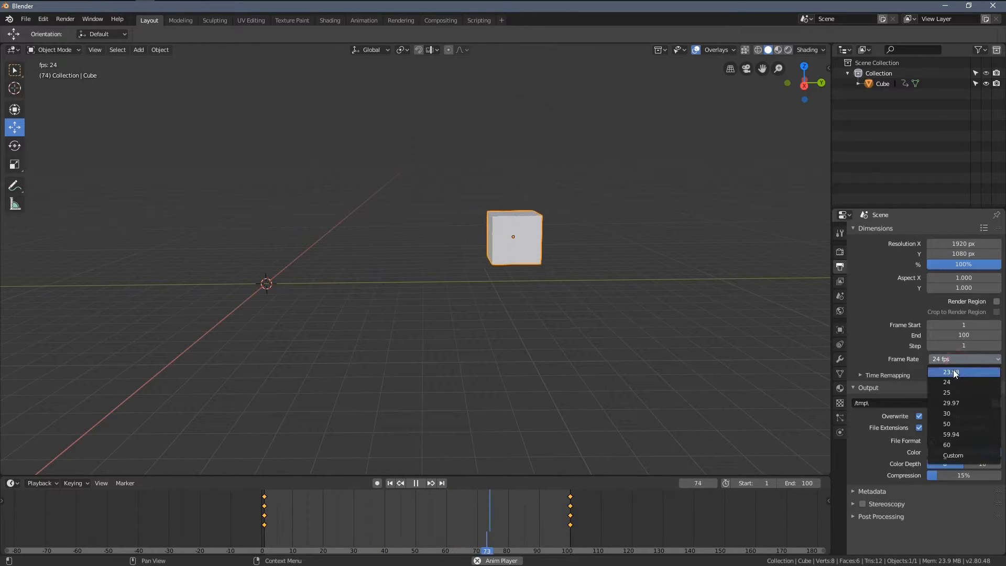
pyautogui.click(948, 445)
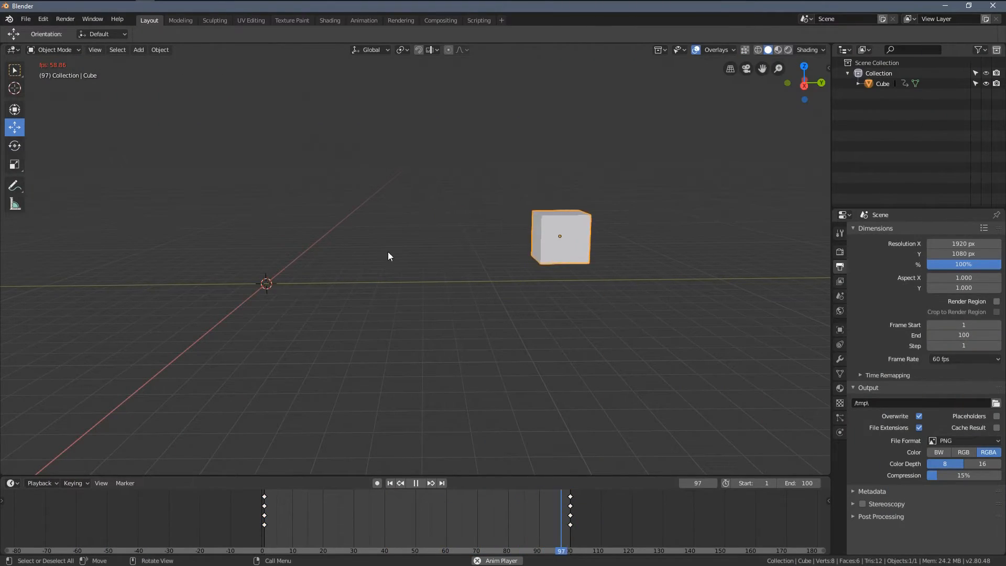
# Set the animation's end frame to 240 and bring the whole frame range into view in the timeline.
pyautogui.moveTo(665, 355); pyautogui.dragTo(599, 356, button='middle')
pyautogui.moveTo(589, 336); pyautogui.dragTo(587, 345, button='middle')
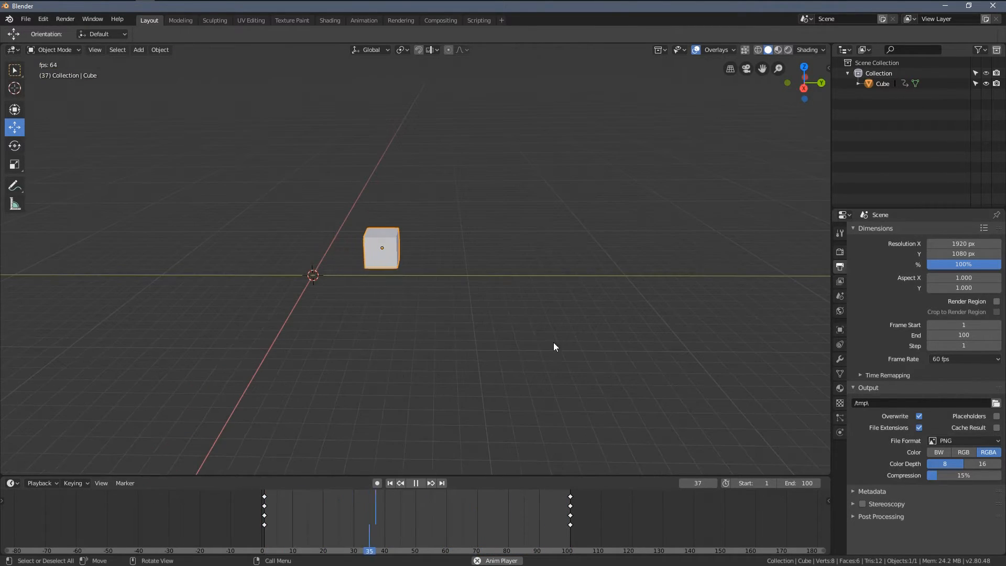
pyautogui.keyDown('shift'); pyautogui.moveTo(574, 284); pyautogui.dragTo(517, 288, button='middle'); pyautogui.keyUp('shift')
pyautogui.click(799, 483)
pyautogui.write('240')
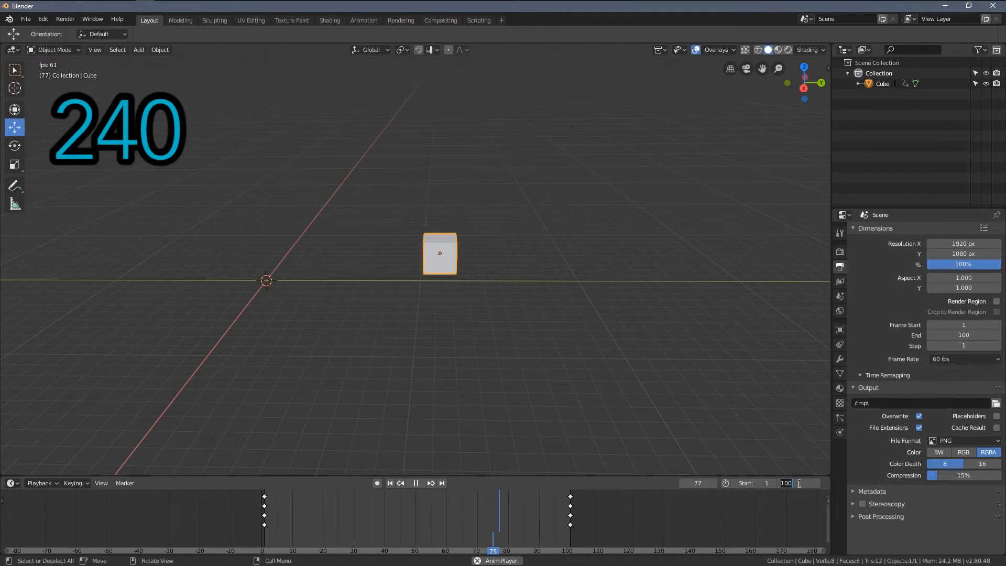
pyautogui.press('Return')
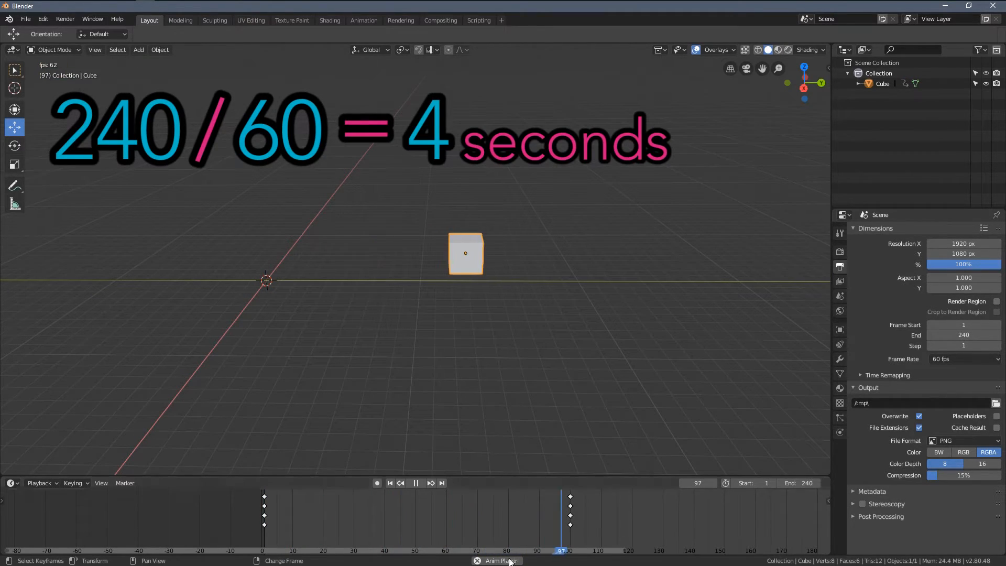
pyautogui.scroll(-4, 446, 507)
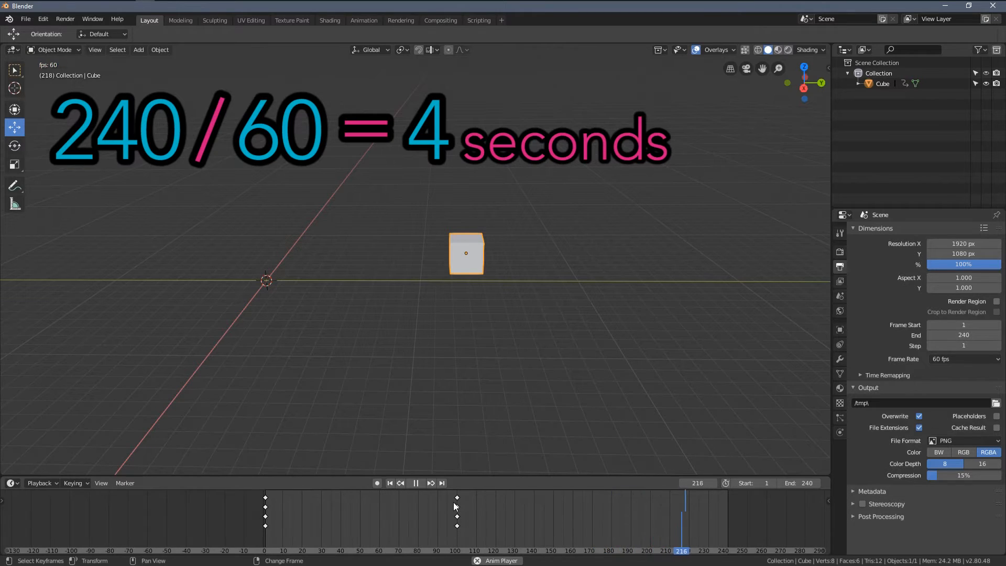
# Stop playback, move the cube's keyframes from frame 100 to about frame 240, and replay the animation.
pyautogui.press('space')
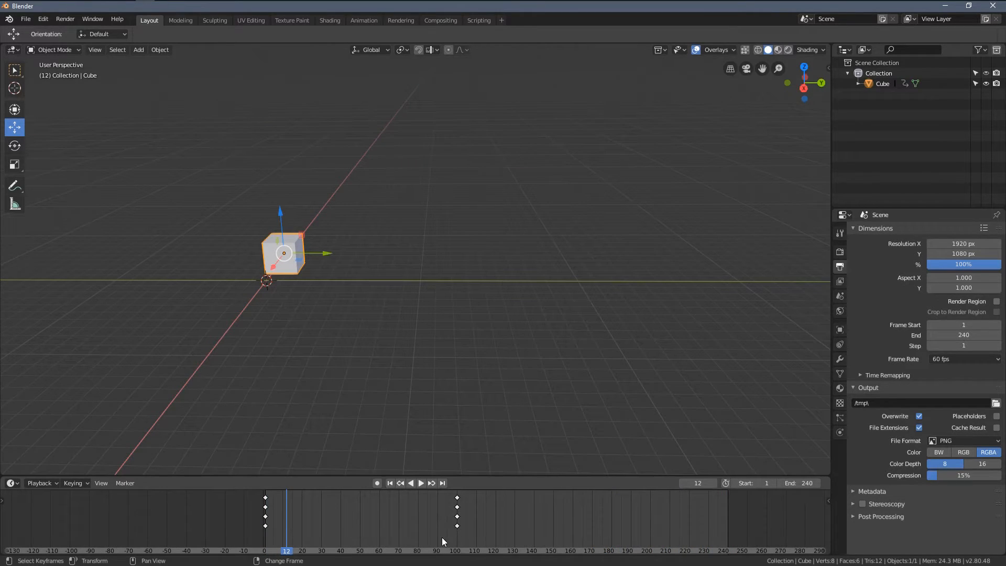
pyautogui.moveTo(438, 535); pyautogui.dragTo(474, 493)
pyautogui.press('g')
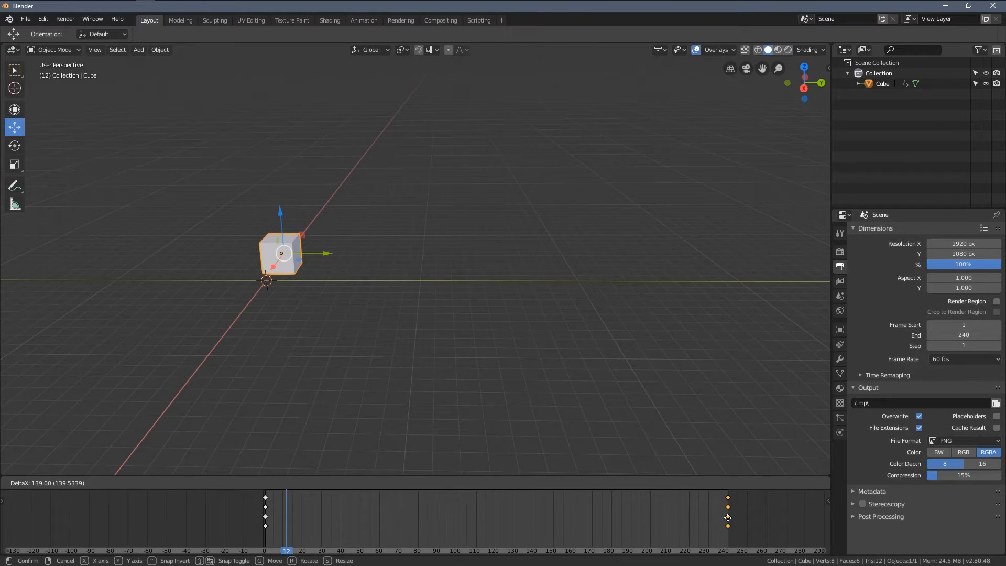
pyautogui.click(729, 517)
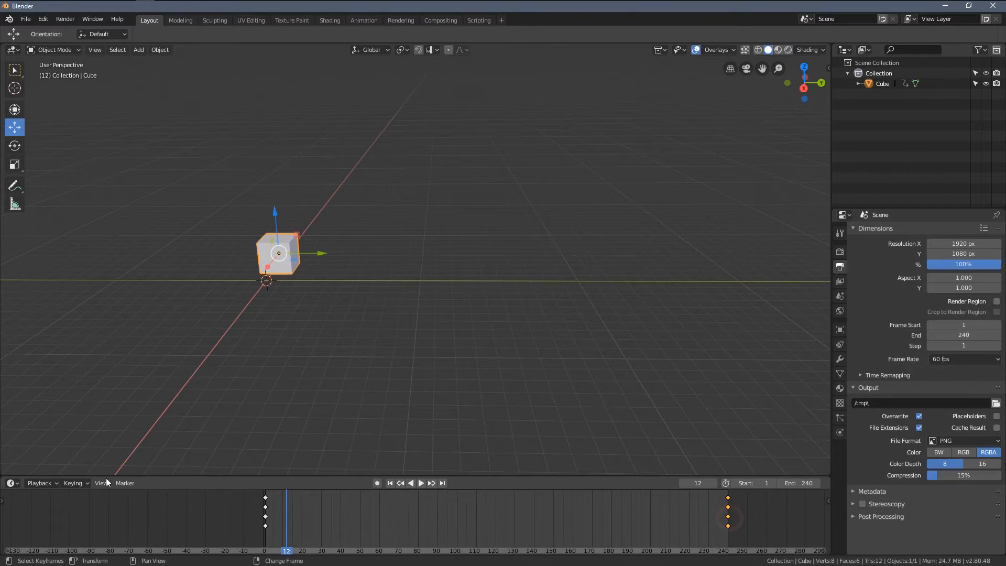
pyautogui.press('g')
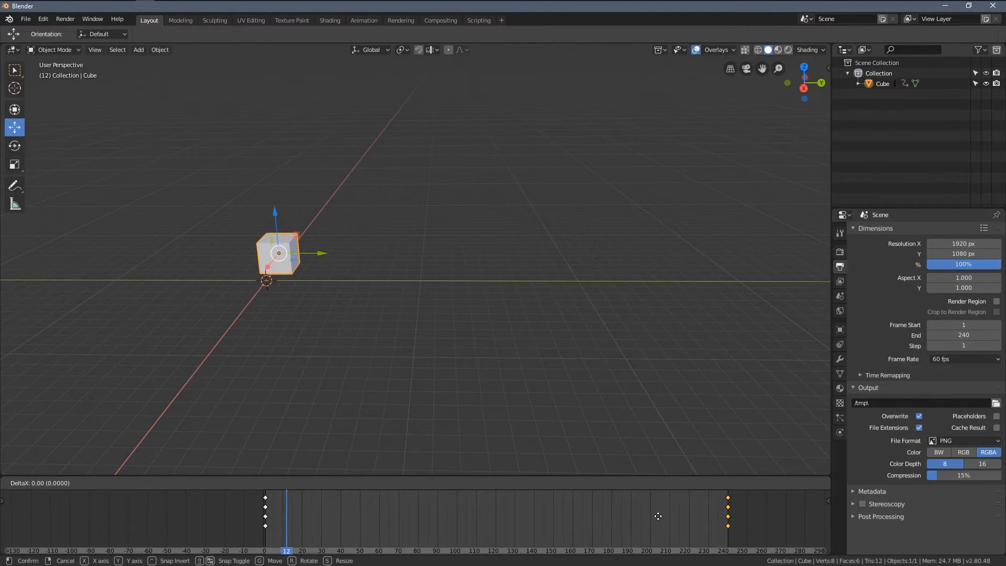
pyautogui.click(658, 517)
pyautogui.press('space')
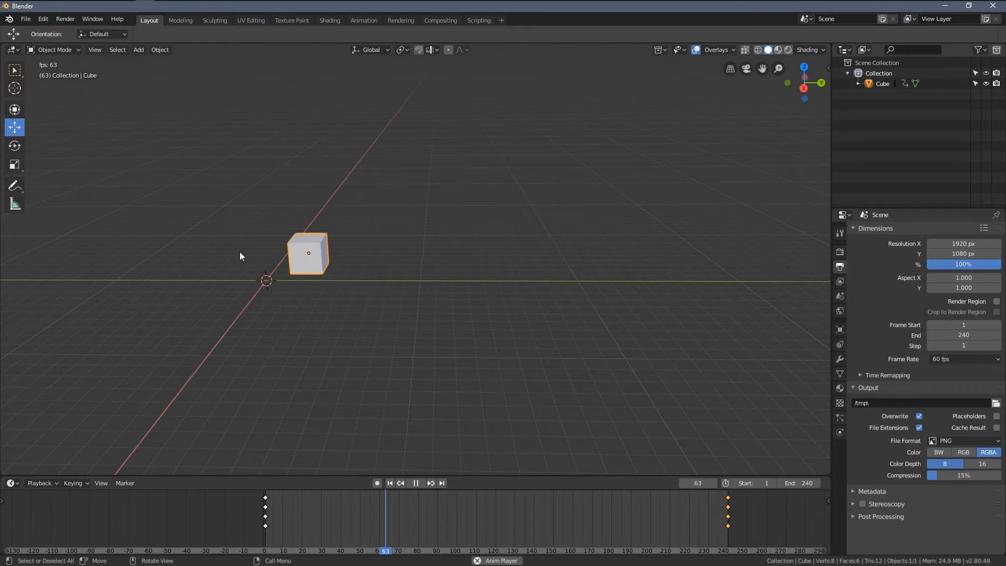
# Widen the area containing the Outliner and switch that editor to the Graph Editor.
pyautogui.moveTo(831, 189); pyautogui.dragTo(724, 190)
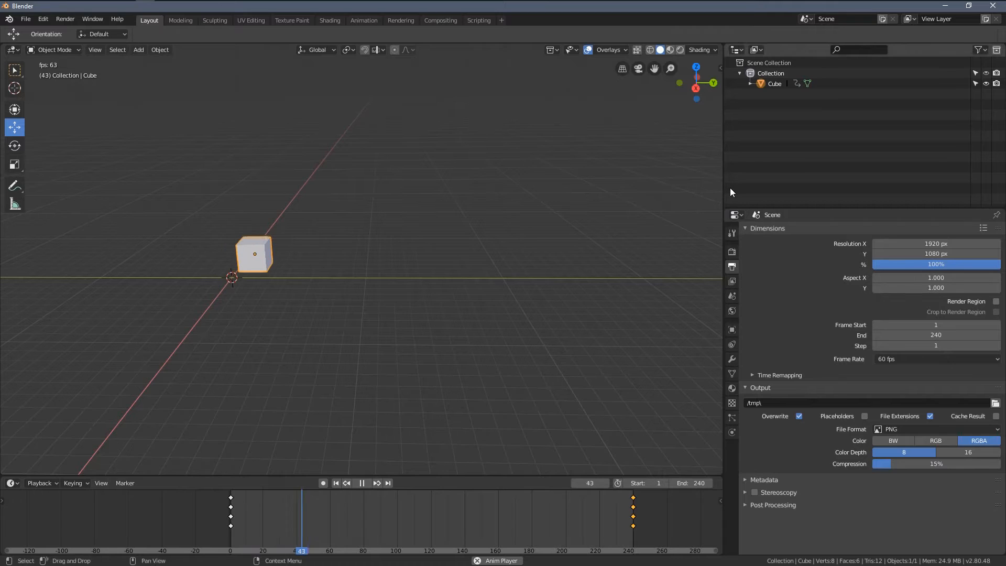
pyautogui.click(738, 50)
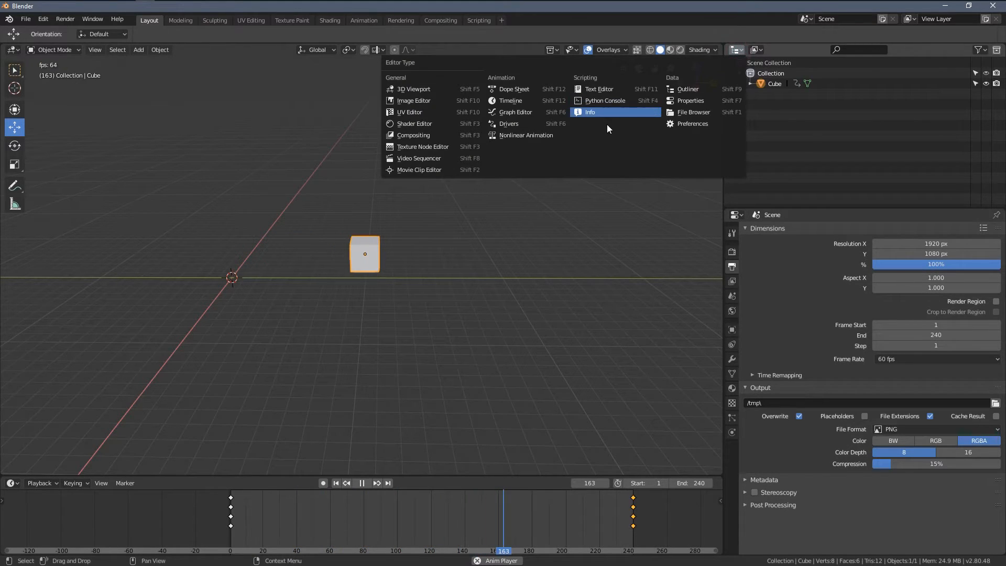
pyautogui.click(510, 111)
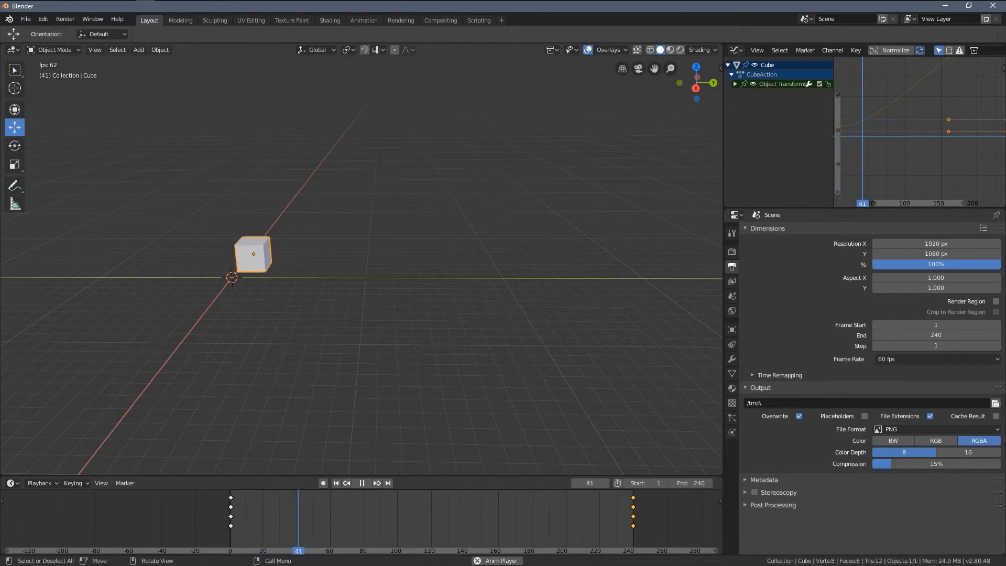
# Maximize the Graph Editor and select all keyframes on the cube's location curves.
pyautogui.moveTo(456, 296); pyautogui.dragTo(360, 313, button='middle')
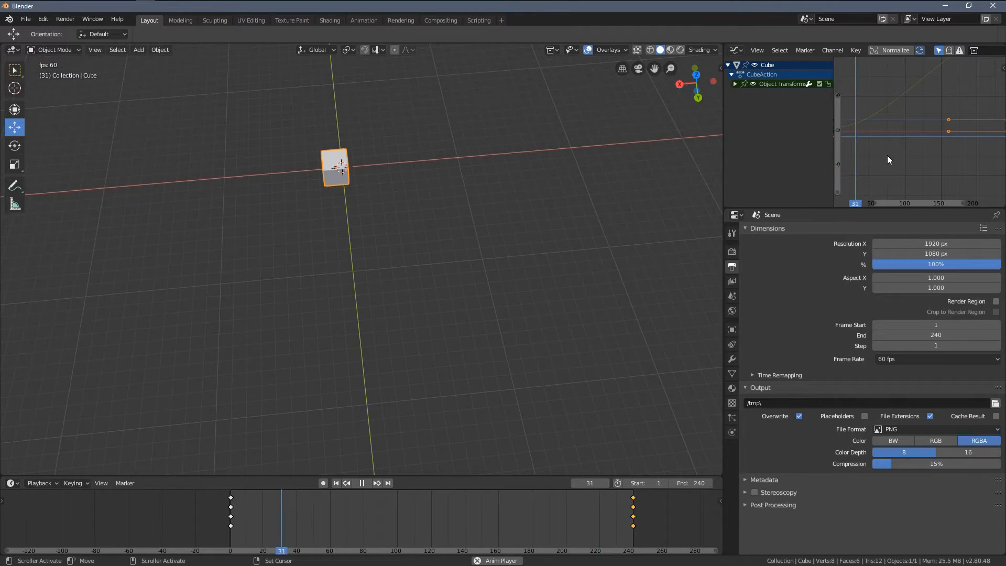
pyautogui.hotkey('ctrl', 'space')
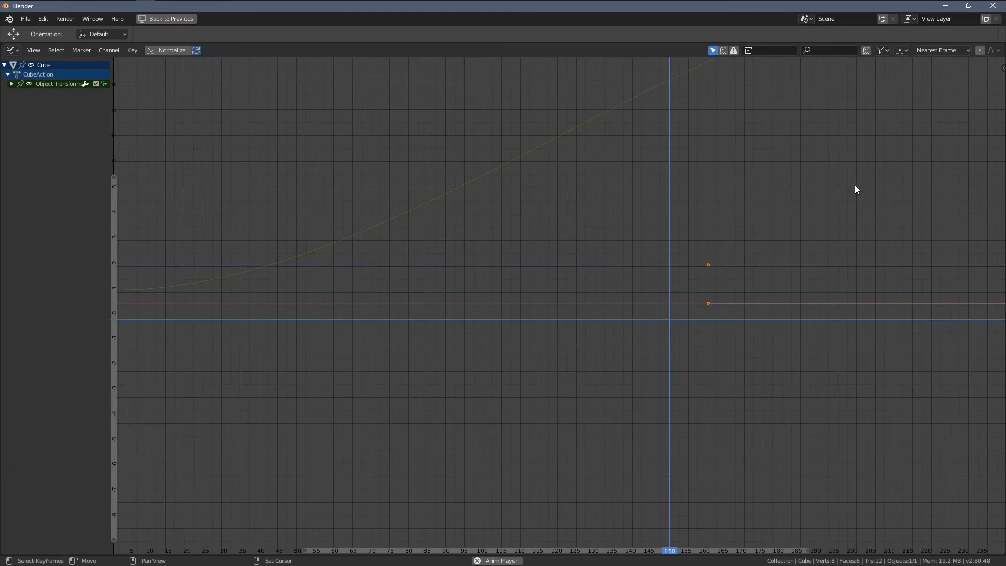
pyautogui.scroll(-10, 729, 241)
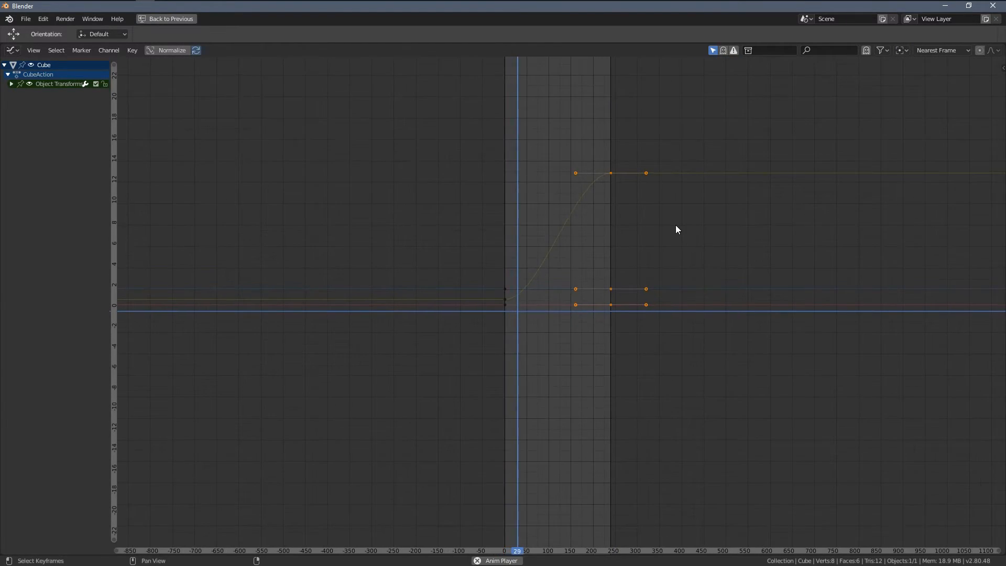
pyautogui.moveTo(676, 225); pyautogui.dragTo(664, 259, button='middle')
pyautogui.press('a')
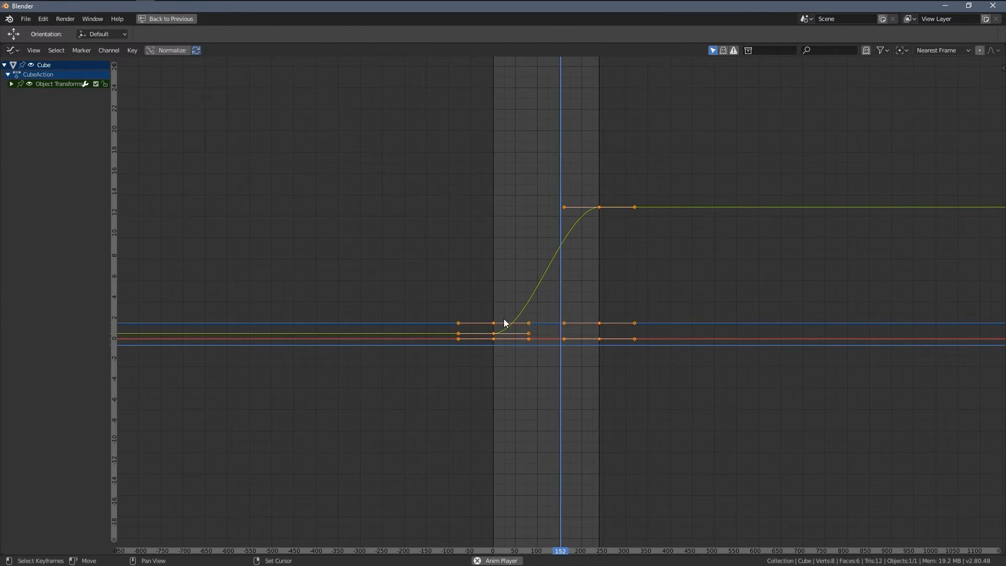
pyautogui.keyDown('ctrl'); pyautogui.moveTo(604, 213); pyautogui.dragTo(483, 178, button='middle'); pyautogui.keyUp('ctrl')
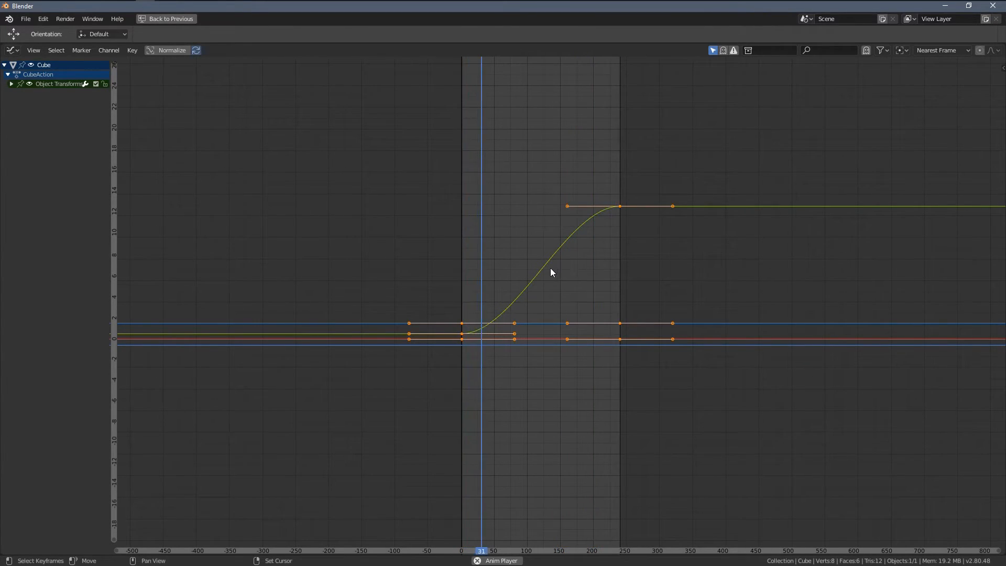
pyautogui.moveTo(579, 283)
pyautogui.keyDown('ctrl'); pyautogui.mouseDown(button='middle')
pyautogui.moveTo(584, 263)
pyautogui.moveTo(557, 281)
pyautogui.moveTo(597, 294)
pyautogui.moveTo(581, 276)
pyautogui.moveTo(577, 288)
pyautogui.mouseUp(button='middle'); pyautogui.keyUp('ctrl')
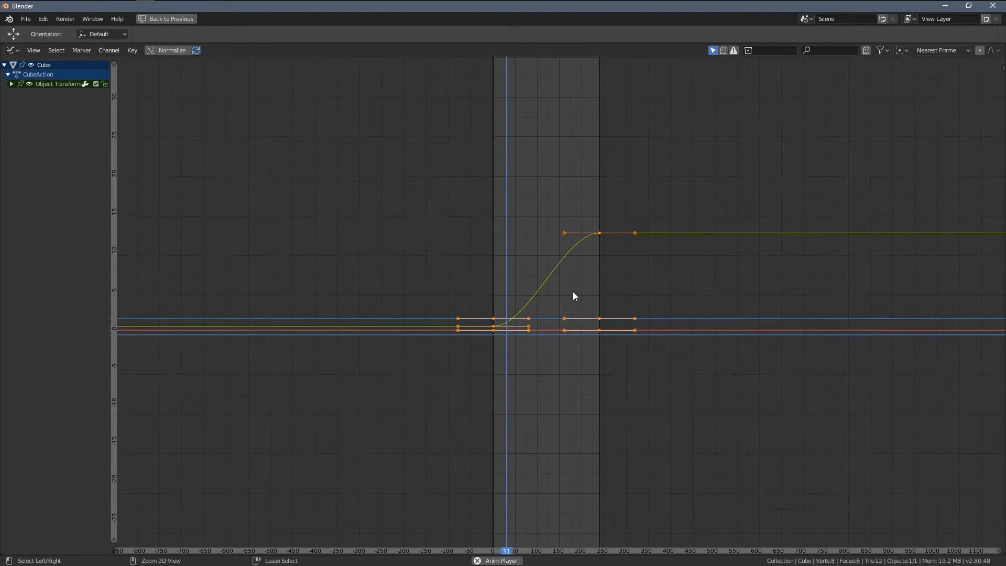
pyautogui.keyDown('ctrl'); pyautogui.moveTo(596, 250); pyautogui.dragTo(573, 326, button='middle'); pyautogui.keyUp('ctrl')
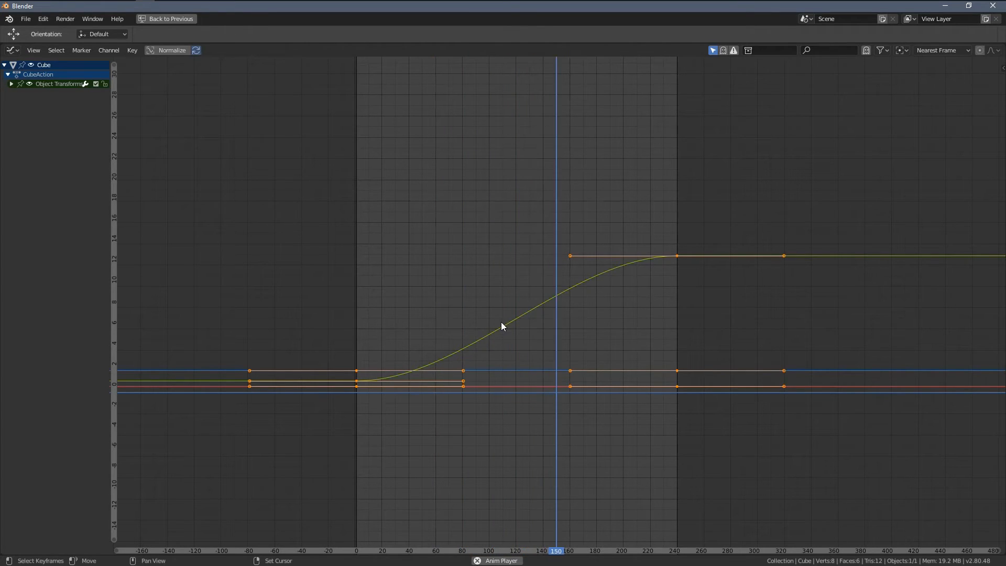
pyautogui.scroll(1, 671, 252)
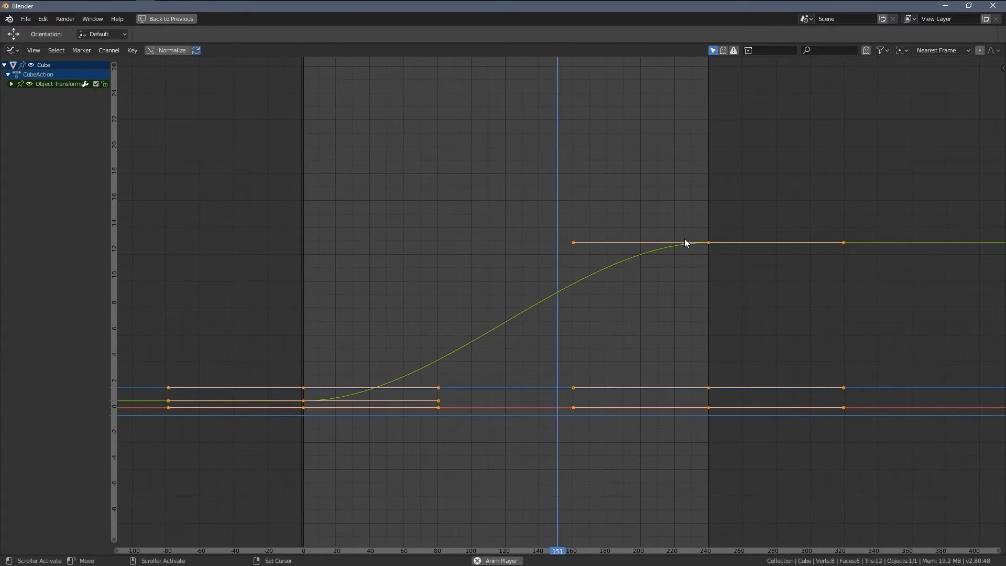
# Pull the left handle of the Y location curve's end keyframe down to about frame 176, value 8, removing the ease-out.
pyautogui.scroll(4, 741, 239)
pyautogui.moveTo(741, 233); pyautogui.dragTo(610, 257, button='middle')
pyautogui.scroll(1, 597, 273)
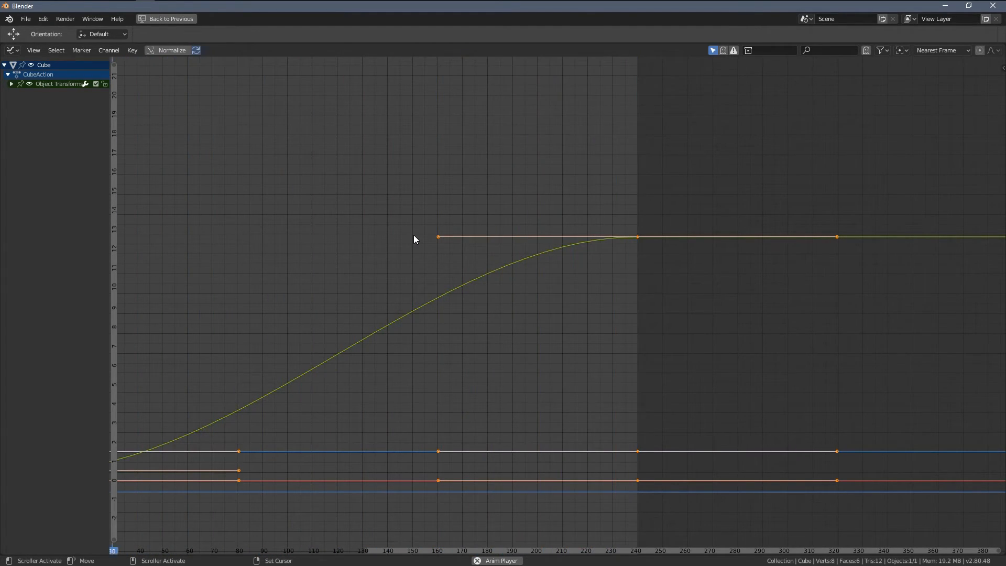
pyautogui.click(438, 236)
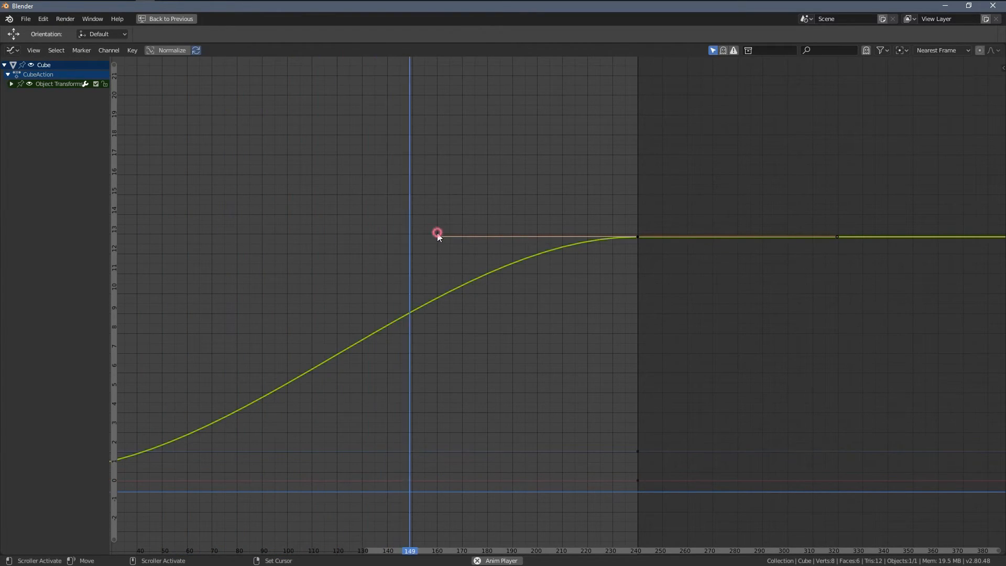
pyautogui.press('g')
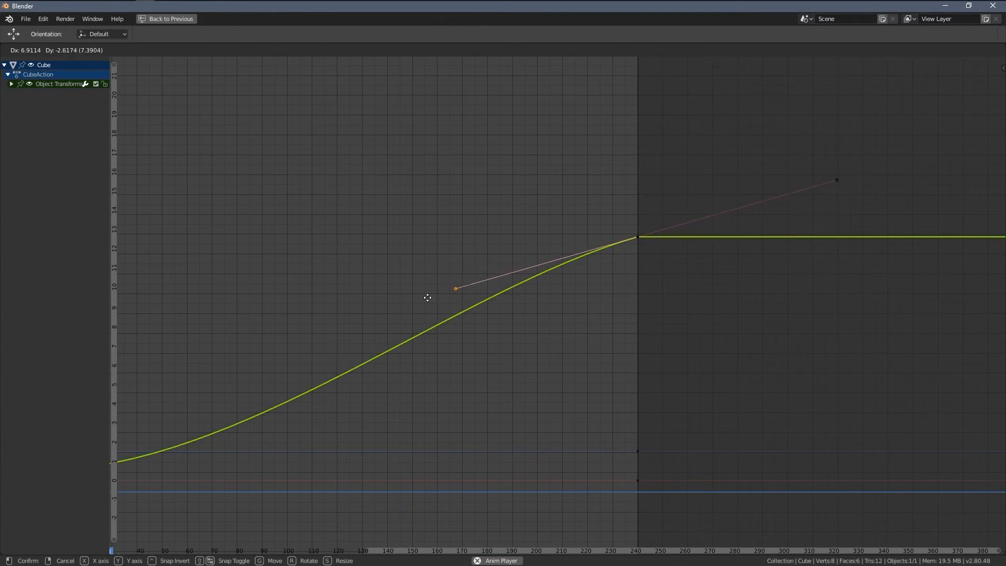
pyautogui.click(449, 331)
pyautogui.press('Home')
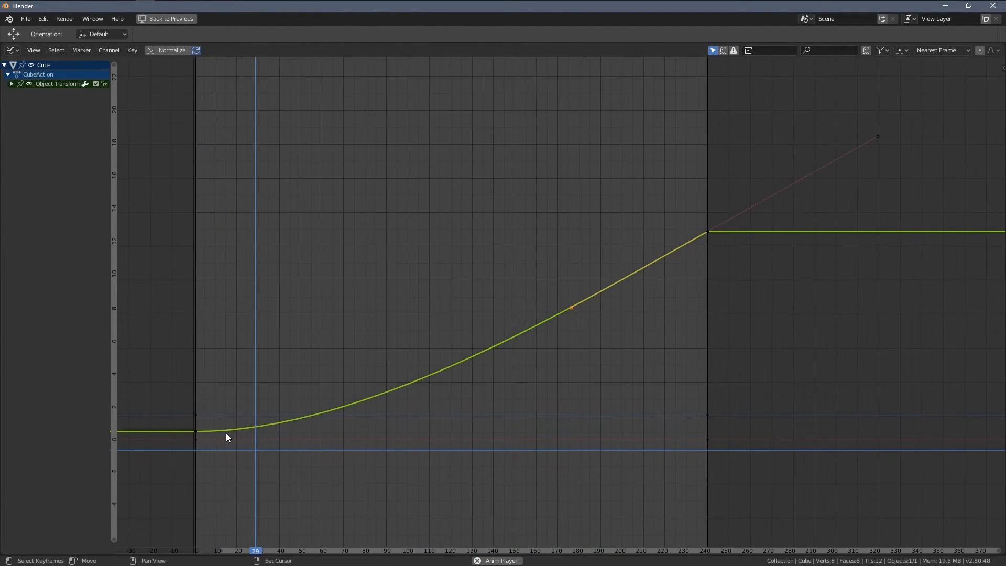
# Adjust the start keyframe's right handle and the end keyframe's left handle to straighten the Y location curve between them.
pyautogui.click(195, 431)
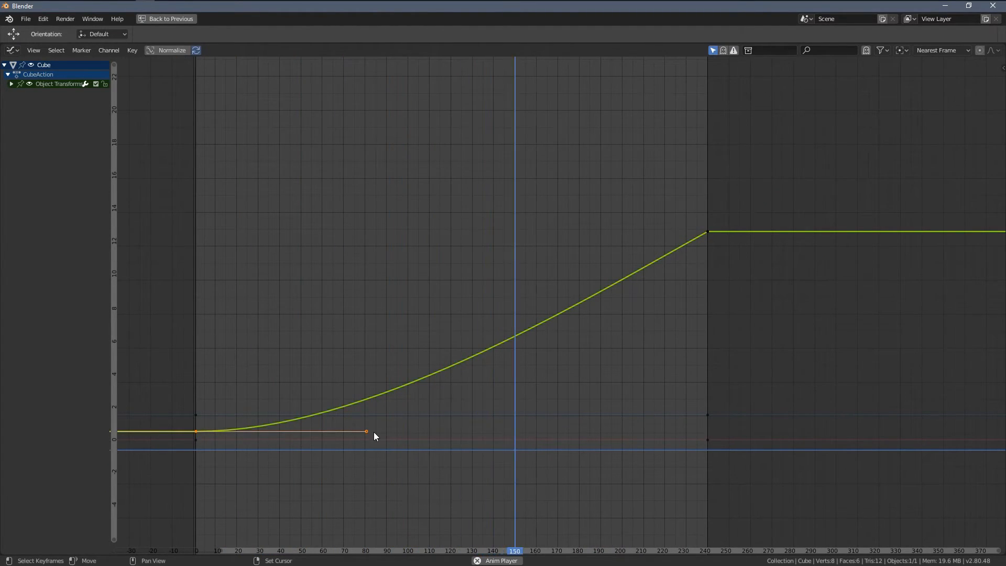
pyautogui.press('g')
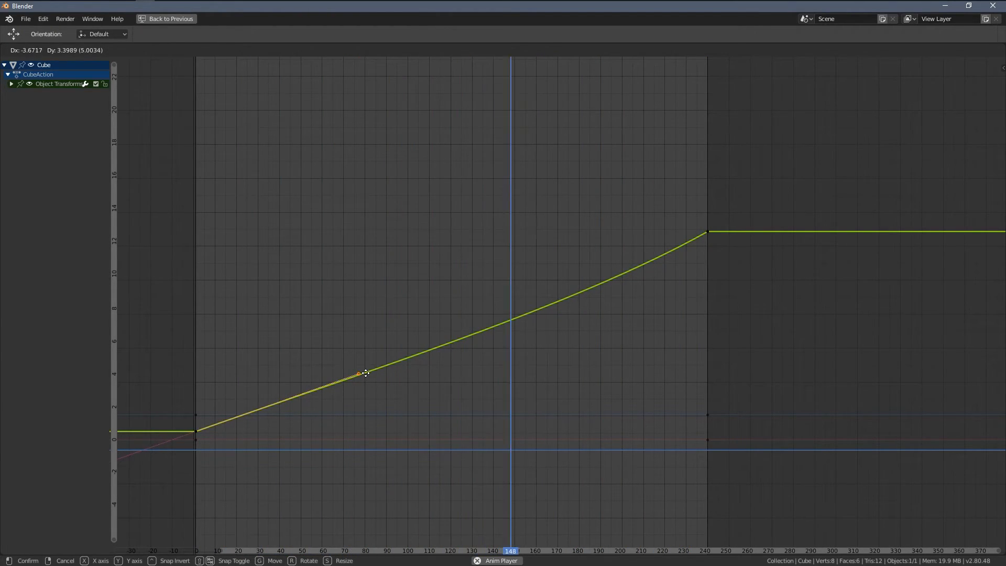
pyautogui.click(366, 373)
pyautogui.click(707, 231)
pyautogui.click(570, 310)
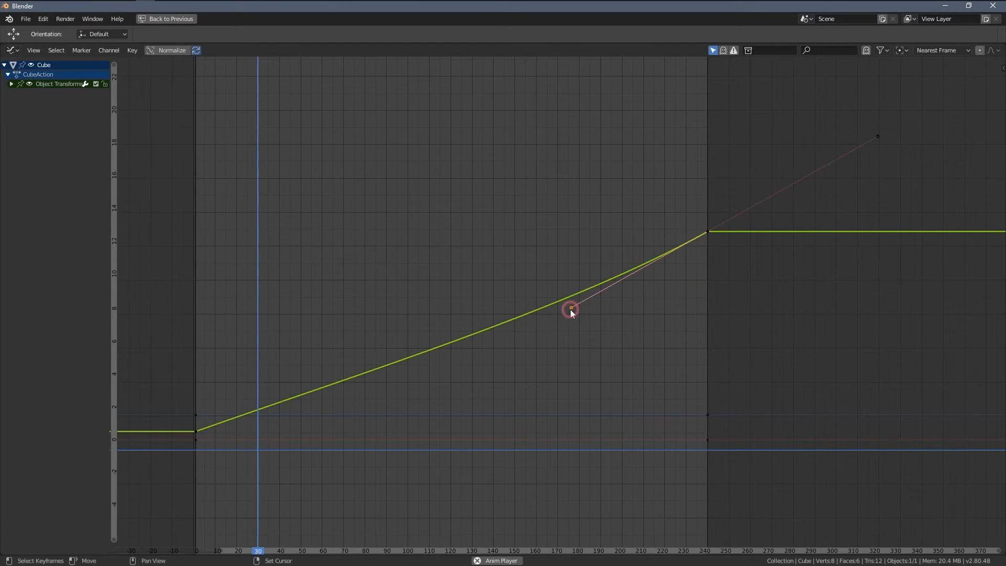
pyautogui.press('g')
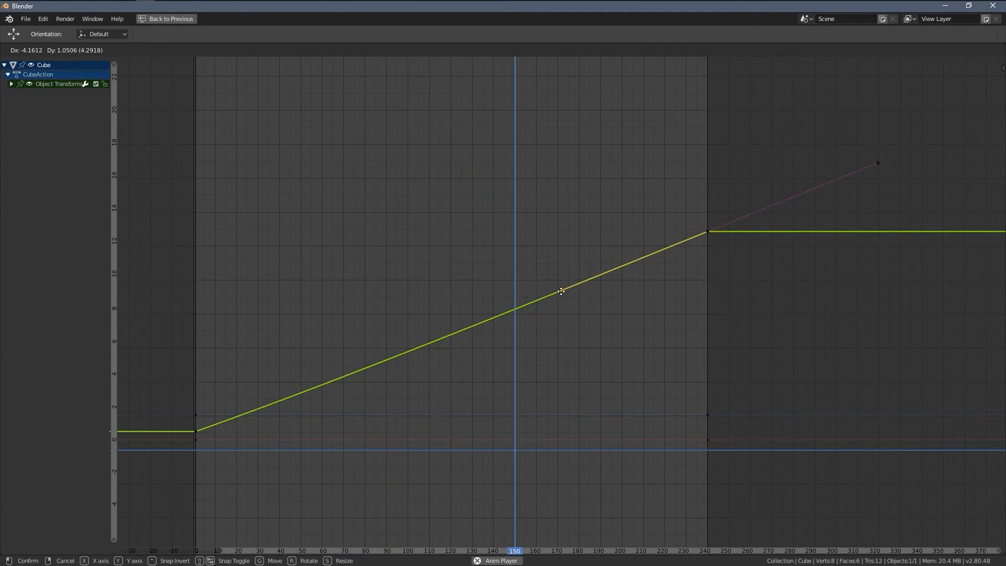
pyautogui.click(561, 292)
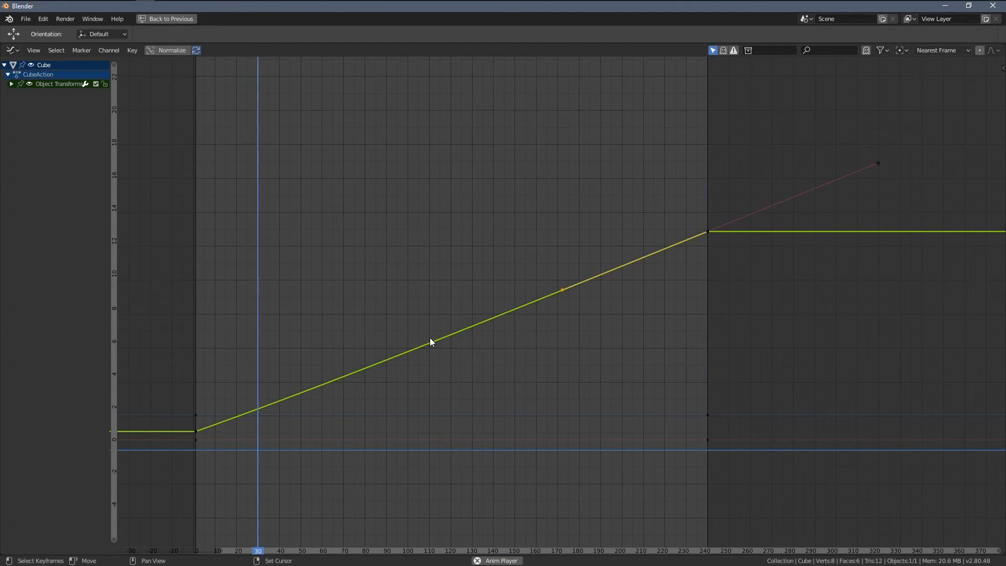
# Restore the full workspace layout and enlarge the Graph Editor area in both width and height.
pyautogui.hotkey('ctrl', 'space')
pyautogui.moveTo(385, 270); pyautogui.dragTo(273, 255, button='middle')
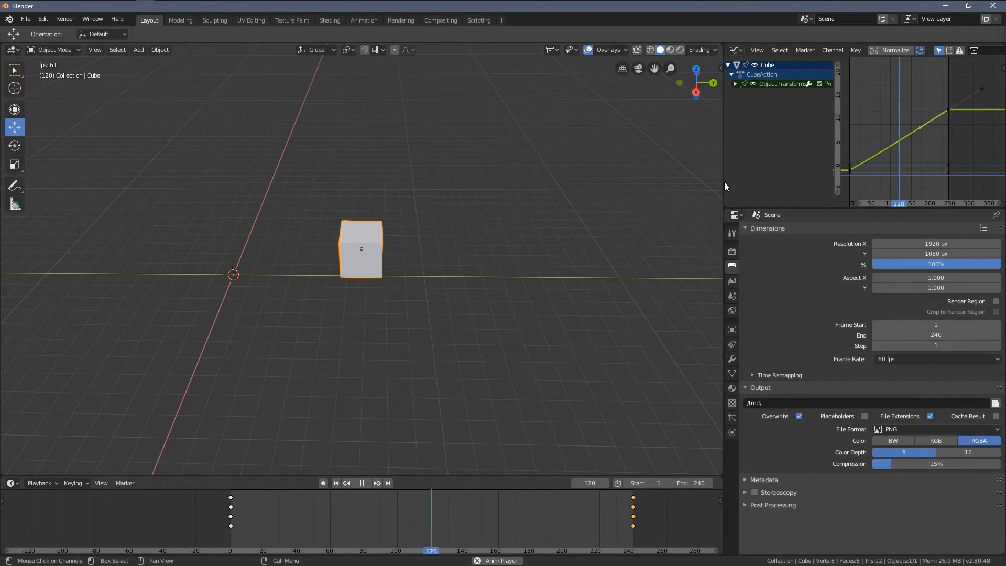
pyautogui.moveTo(725, 186); pyautogui.dragTo(637, 187)
pyautogui.moveTo(731, 209); pyautogui.dragTo(719, 303)
# Move the X location curve's end keyframe vertically down to a value of about -6, keeping its frame.
pyautogui.click(918, 245)
pyautogui.click(919, 235)
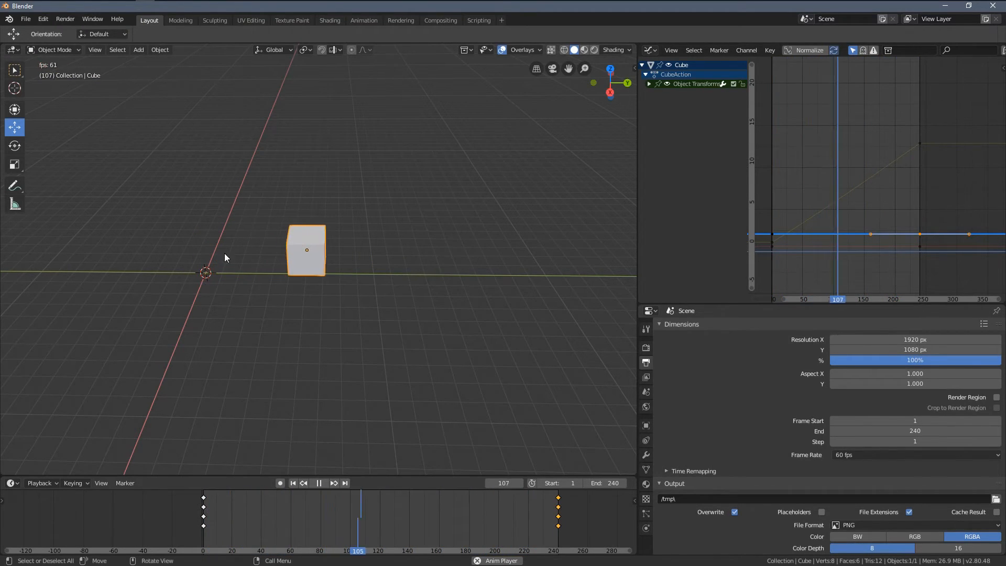
pyautogui.click(920, 249)
pyautogui.scroll(4, 898, 235)
pyautogui.moveTo(907, 263); pyautogui.dragTo(901, 205, button='middle')
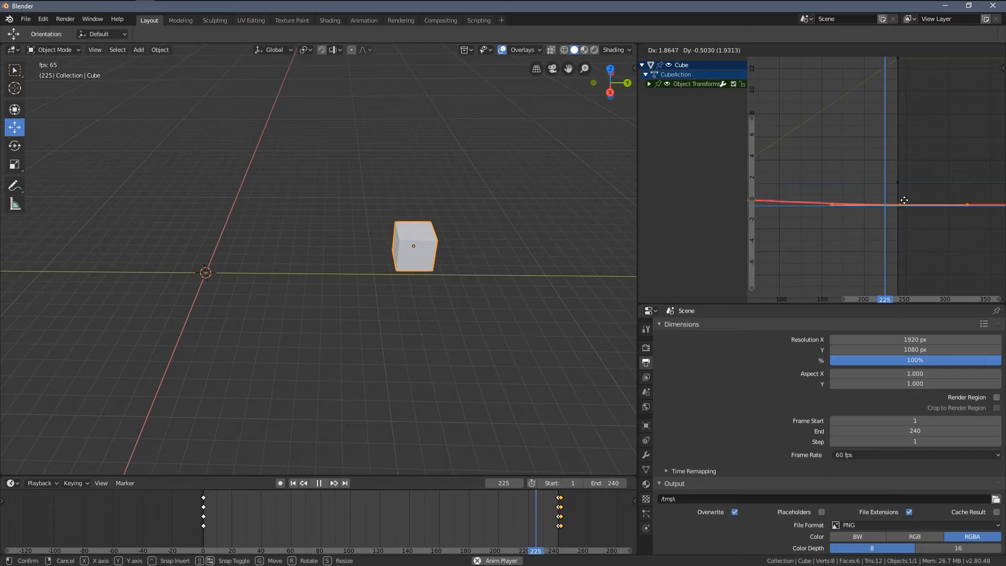
pyautogui.press('y')
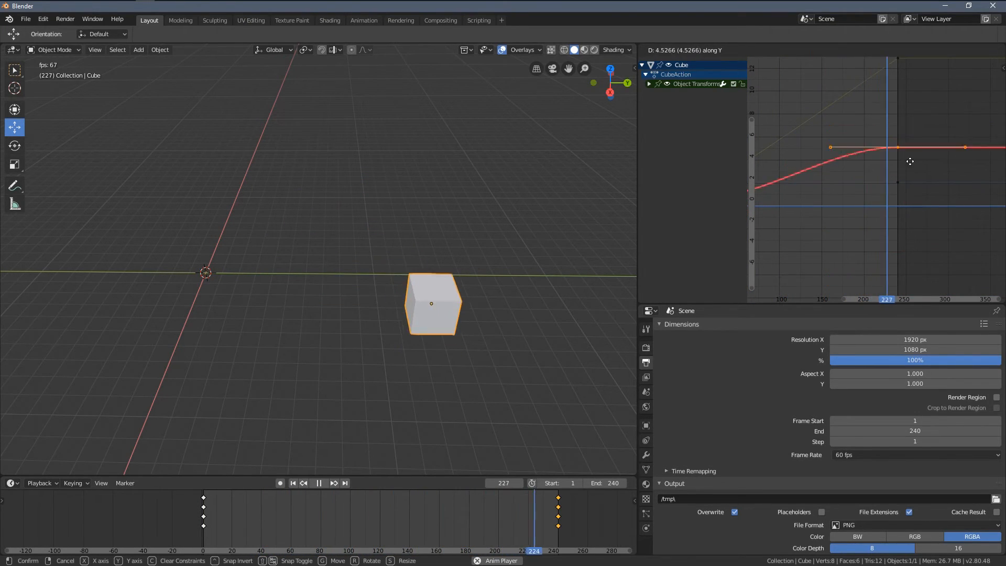
pyautogui.click(916, 262)
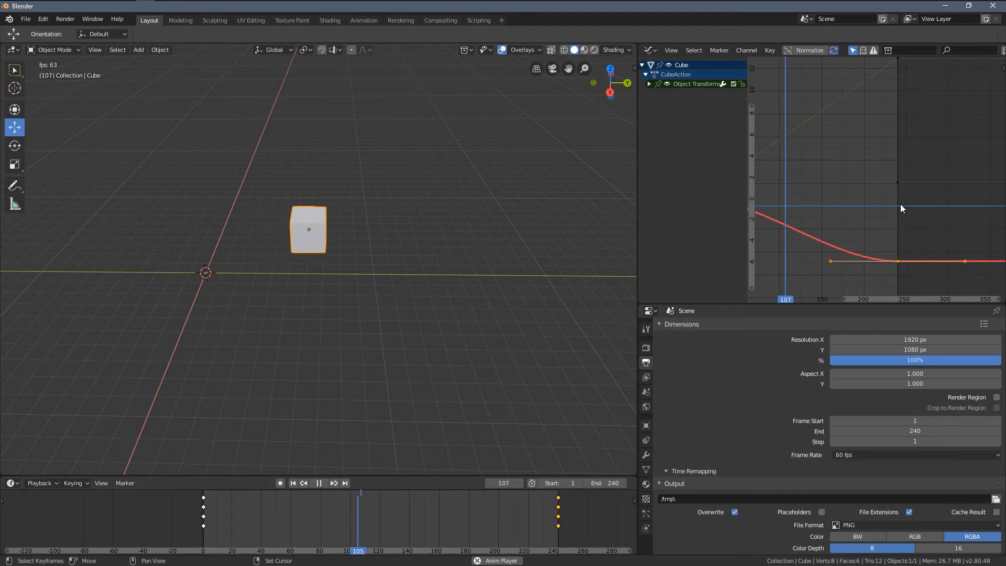
# Move the Z location curve's end keyframe vertically down to a value of about -4, keeping its frame.
pyautogui.click(899, 183)
pyautogui.press('Home')
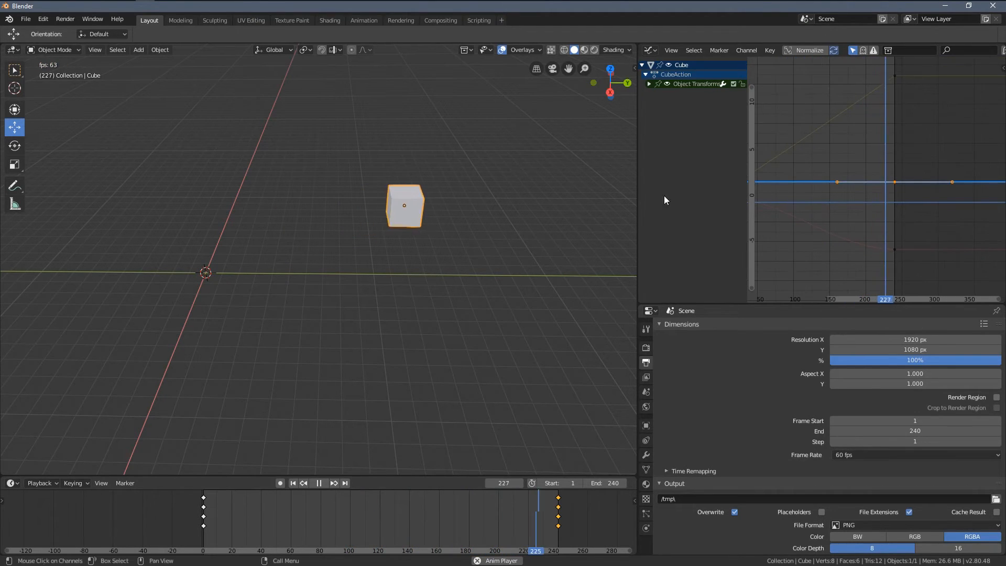
pyautogui.moveTo(511, 212); pyautogui.dragTo(399, 185, button='middle')
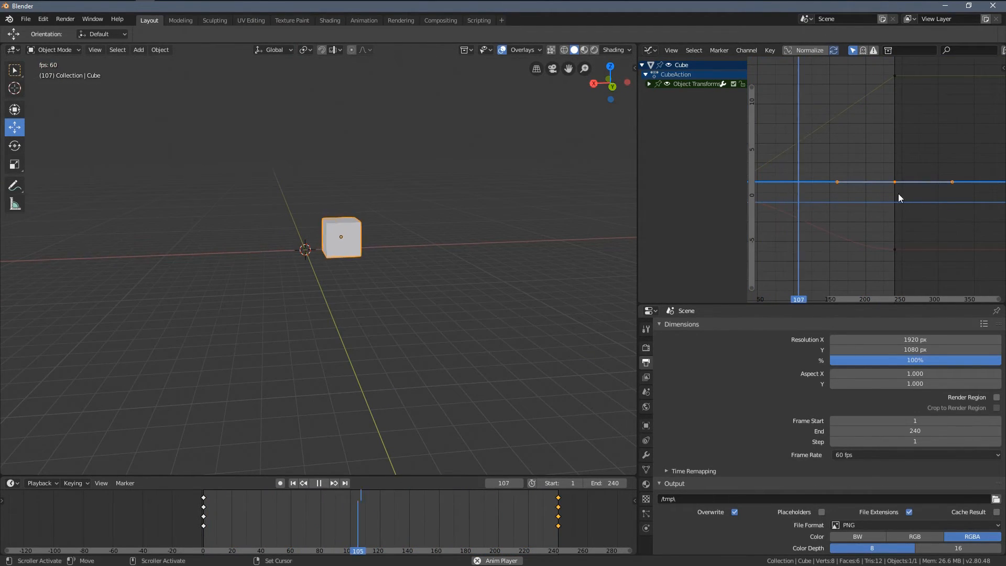
pyautogui.scroll(-3, 906, 196)
pyautogui.moveTo(908, 196); pyautogui.dragTo(902, 206, button='middle')
pyautogui.press('g')
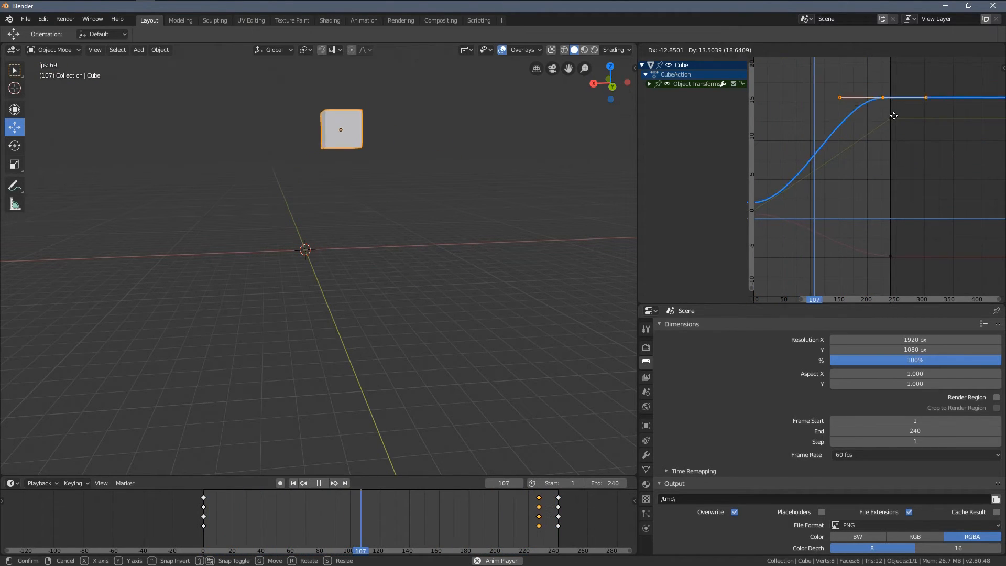
pyautogui.press('y')
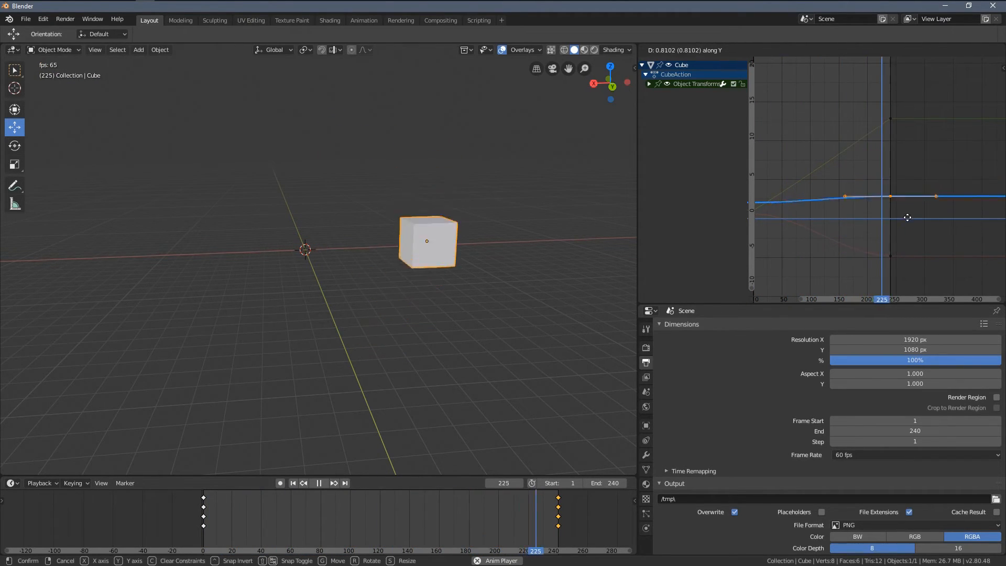
pyautogui.click(905, 243)
# Lower the Z location curve's start keyframe vertically below the end keyframe's value, keeping its frame.
pyautogui.moveTo(430, 238); pyautogui.dragTo(592, 235, button='middle')
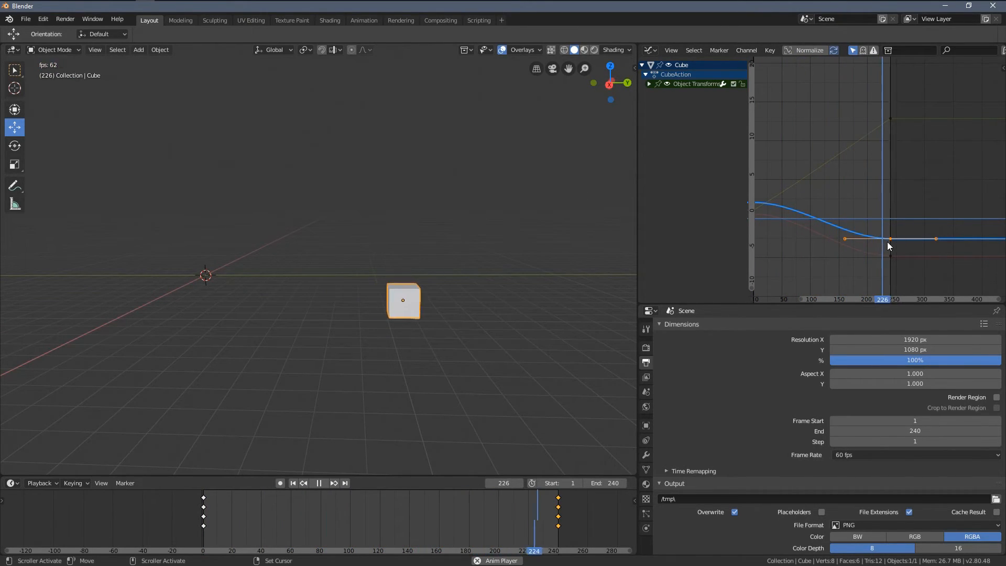
pyautogui.moveTo(846, 222); pyautogui.dragTo(950, 223, button='middle')
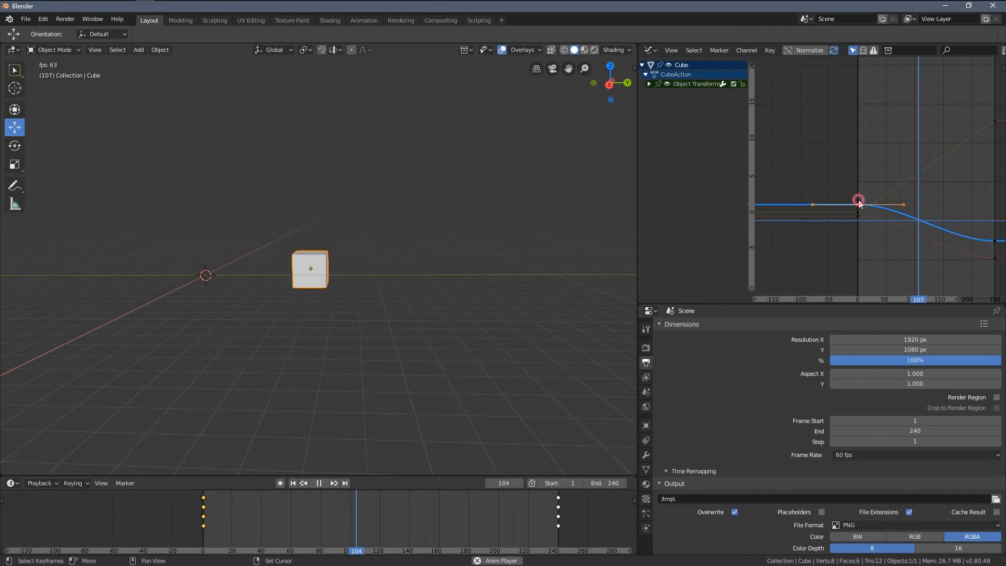
pyautogui.moveTo(862, 208); pyautogui.dragTo(837, 207, button='middle')
pyautogui.press('g')
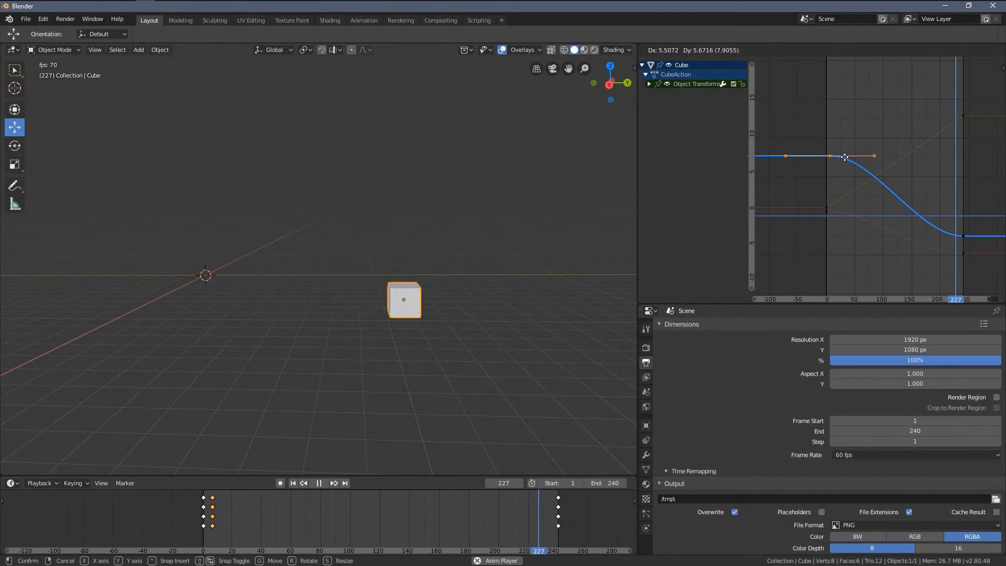
pyautogui.press('y')
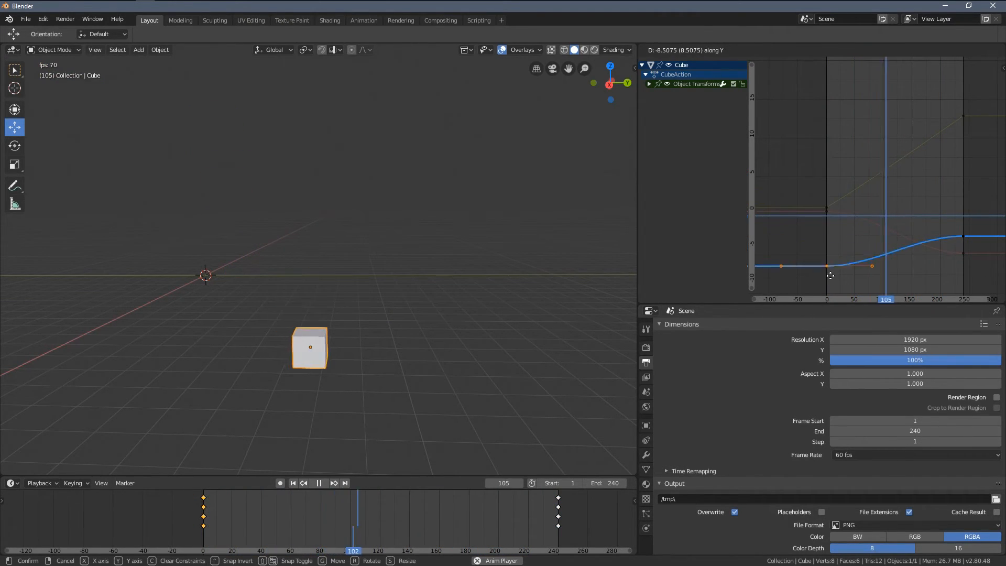
pyautogui.click(833, 266)
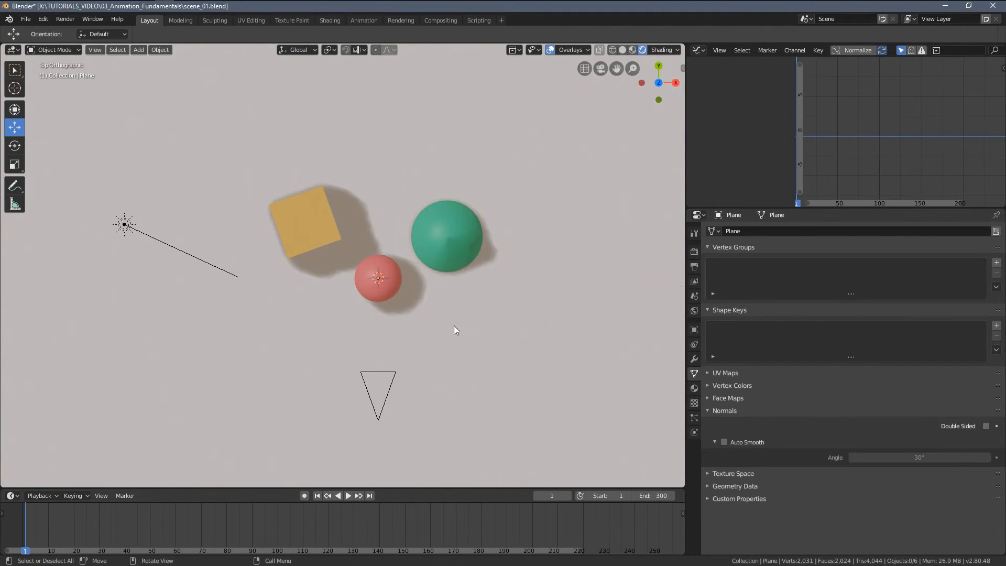
# In top view, move the camera to the side of the yellow cube and rotate it to face the objects.
pyautogui.moveTo(454, 325); pyautogui.dragTo(346, 262, button='middle')
pyautogui.scroll(4, 295, 250)
pyautogui.click(255, 236)
pyautogui.press('KP_7')
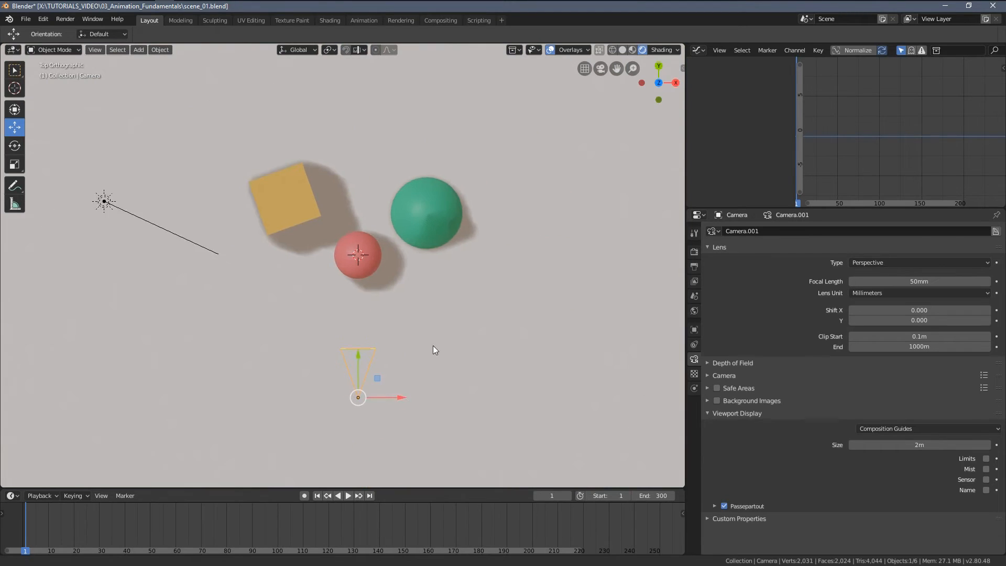
pyautogui.keyDown('shift'); pyautogui.moveTo(427, 346); pyautogui.dragTo(444, 344, button='middle'); pyautogui.keyUp('shift')
pyautogui.press('g')
pyautogui.click(318, 323)
pyautogui.press('r')
pyautogui.click(372, 338)
# Switch the transform orientation to Normal, tilt the camera about -15° around its normal X axis and move it back from the objects.
pyautogui.moveTo(370, 344); pyautogui.dragTo(335, 248, button='middle')
pyautogui.press(',')
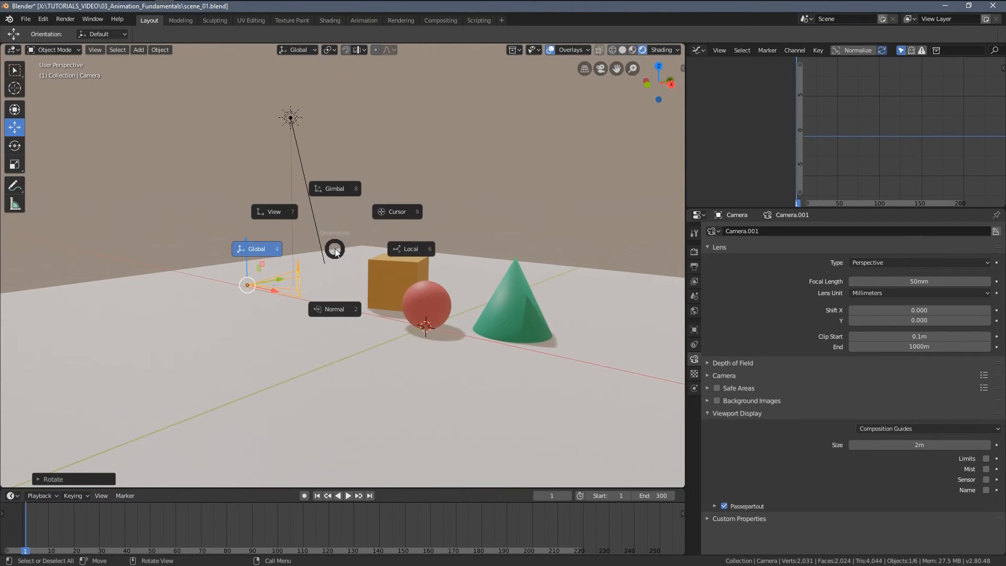
pyautogui.click(331, 299)
pyautogui.moveTo(262, 275); pyautogui.dragTo(317, 257, button='middle')
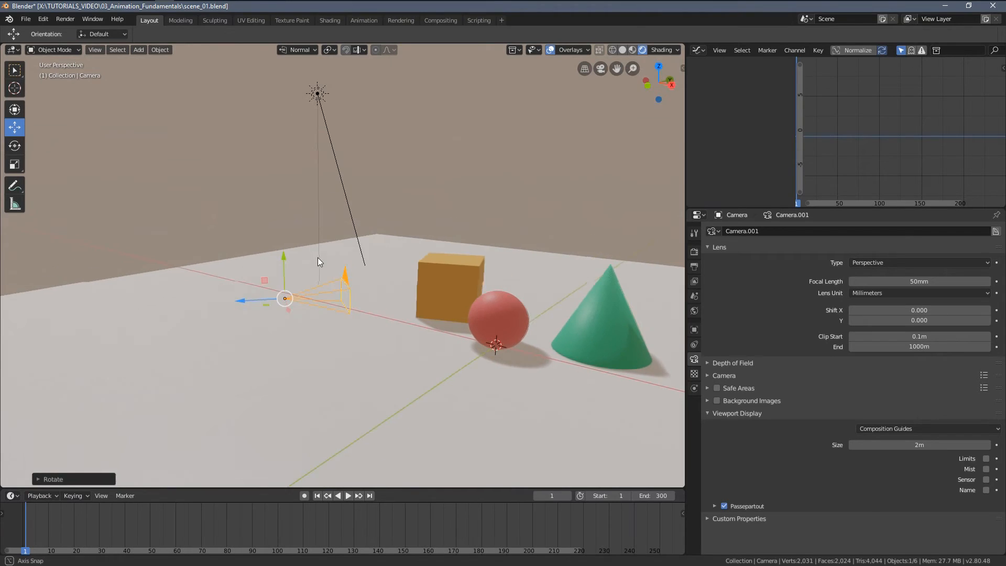
pyautogui.press('r')
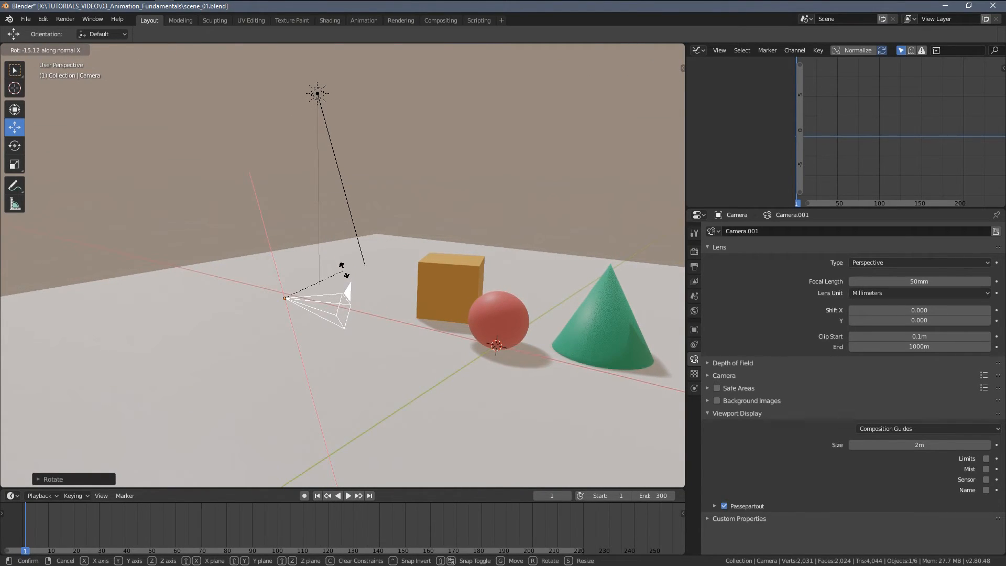
pyautogui.click(343, 270)
pyautogui.click(157, 270)
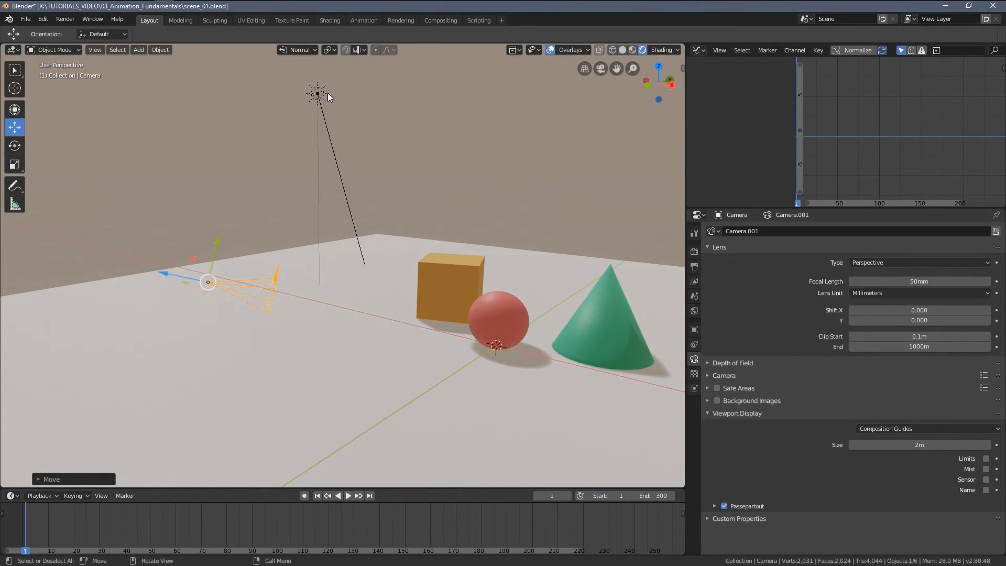
# Raise the camera and pull it farther back from the cube, sphere and cone, checking the framing through the camera.
pyautogui.moveTo(331, 77); pyautogui.dragTo(305, 200, button='middle')
pyautogui.press('KP_0')
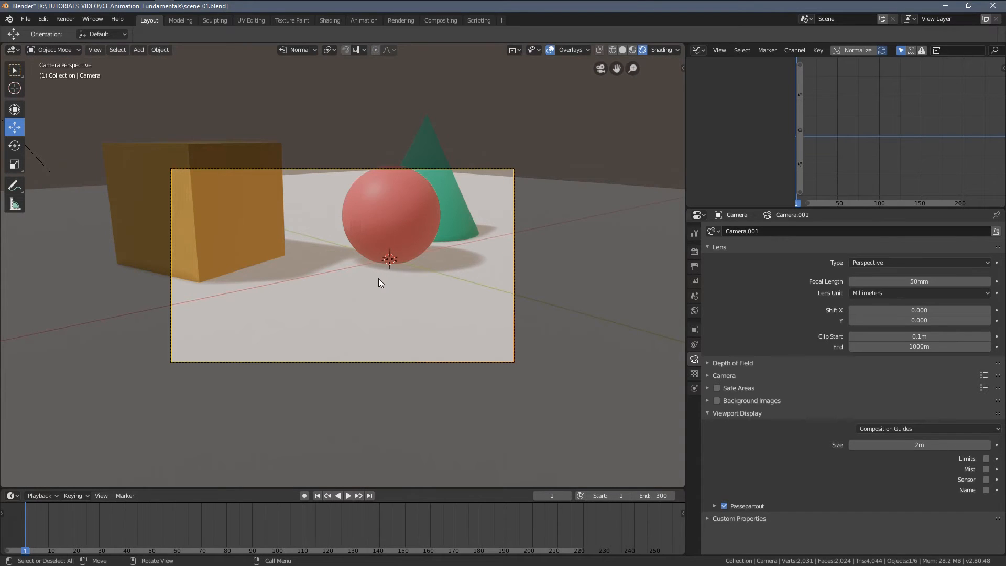
pyautogui.press('g')
pyautogui.click(323, 112)
pyautogui.moveTo(323, 113); pyautogui.dragTo(210, 277, button='middle')
pyautogui.scroll(-4, 209, 278)
pyautogui.moveTo(178, 237); pyautogui.dragTo(111, 226)
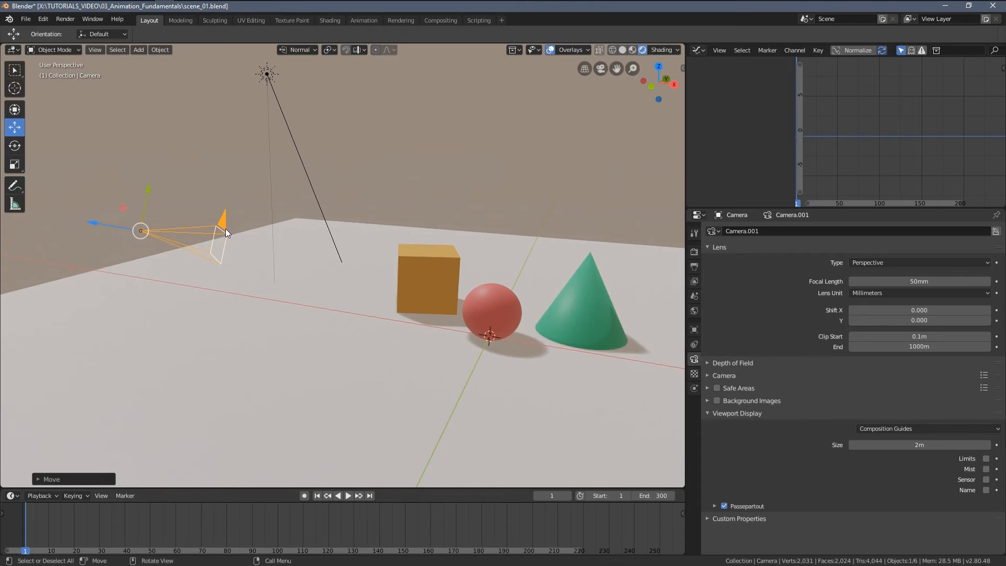
# Shift the camera so all three objects fit its frame and insert a LocRot keyframe at frame 1.
pyautogui.press('KP_0')
pyautogui.press('g')
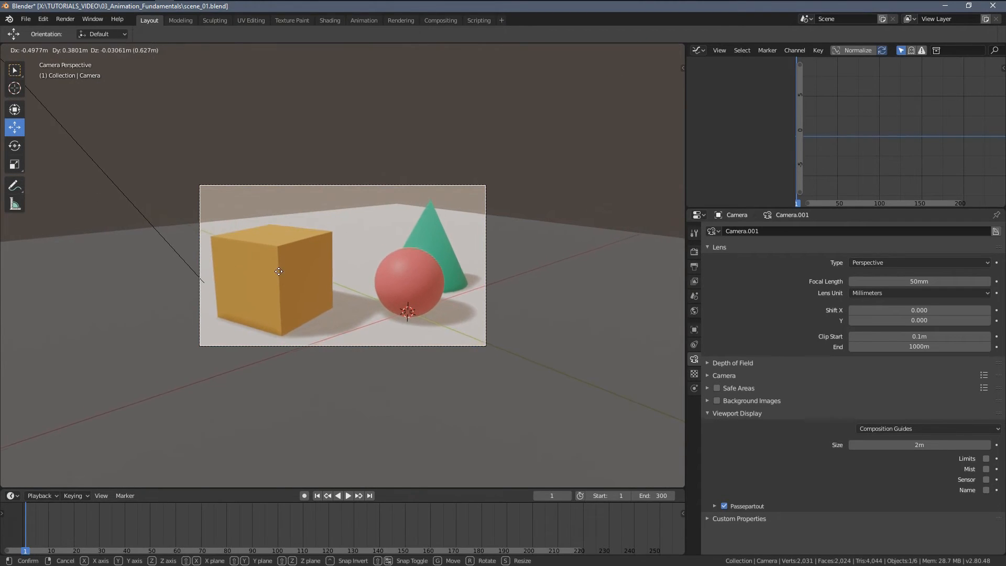
pyautogui.click(262, 270)
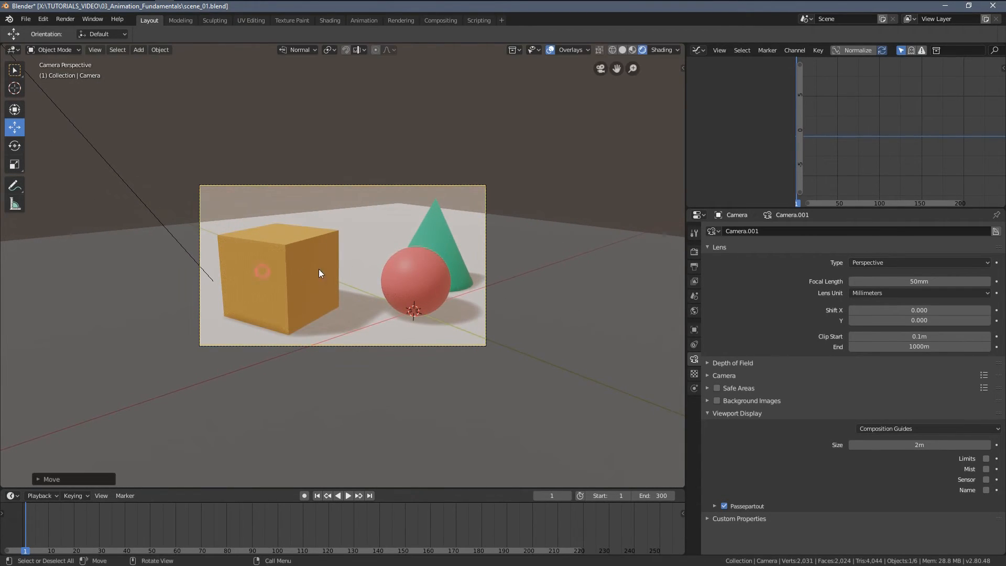
pyautogui.press('i')
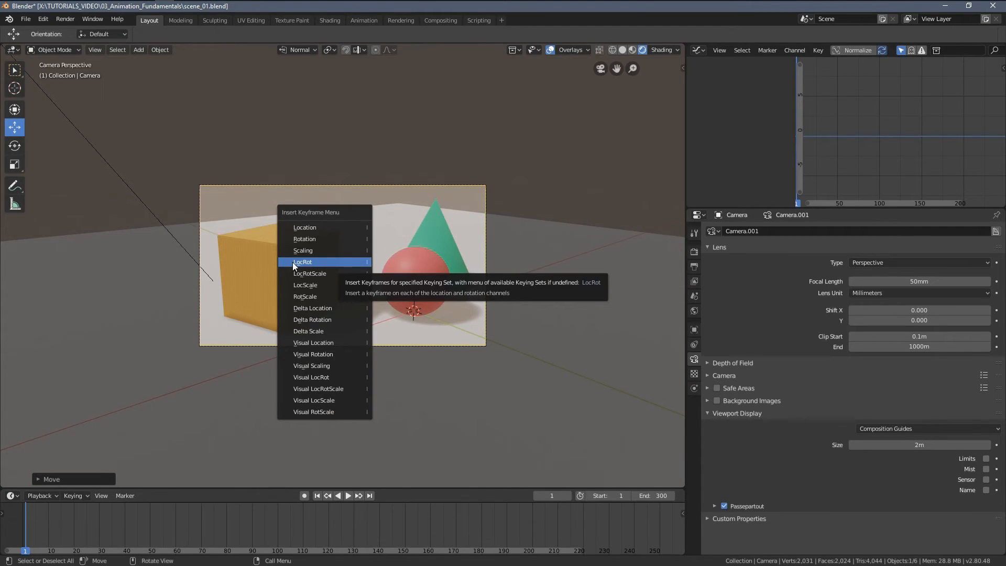
pyautogui.click(307, 264)
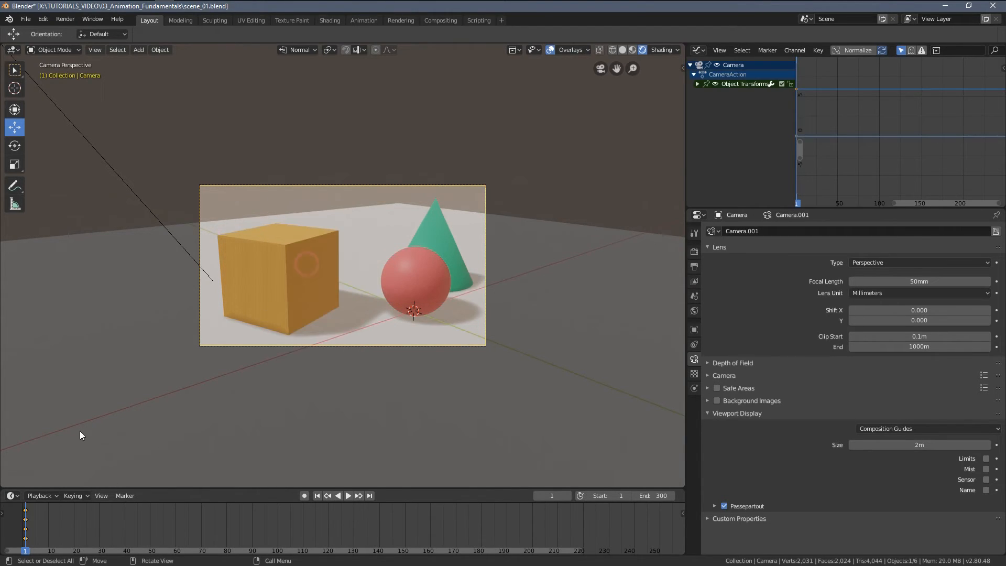
# At frame 300, move the camera in top view about 20.4 m along X and 2.5 m along Y, and turn it toward the objects.
pyautogui.scroll(-3, 346, 522)
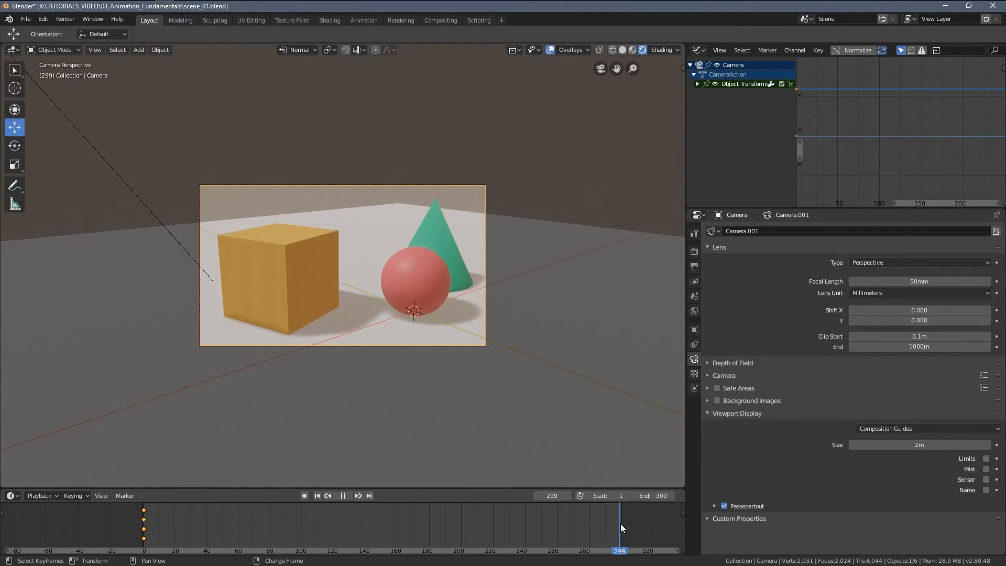
pyautogui.press('space')
pyautogui.press('KP_7')
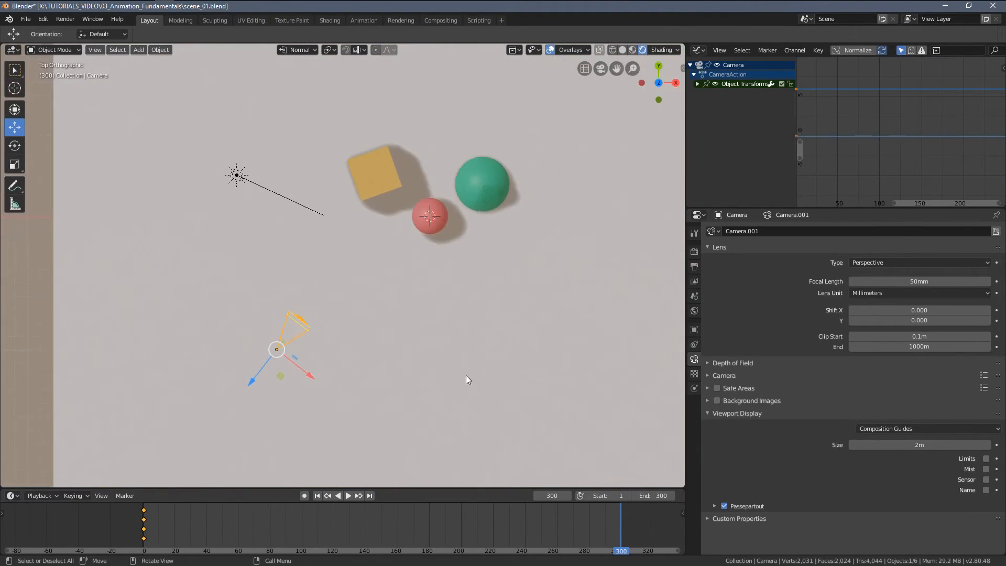
pyautogui.keyDown('shift'); pyautogui.moveTo(462, 377); pyautogui.dragTo(395, 357, button='middle'); pyautogui.keyUp('shift')
pyautogui.press('g')
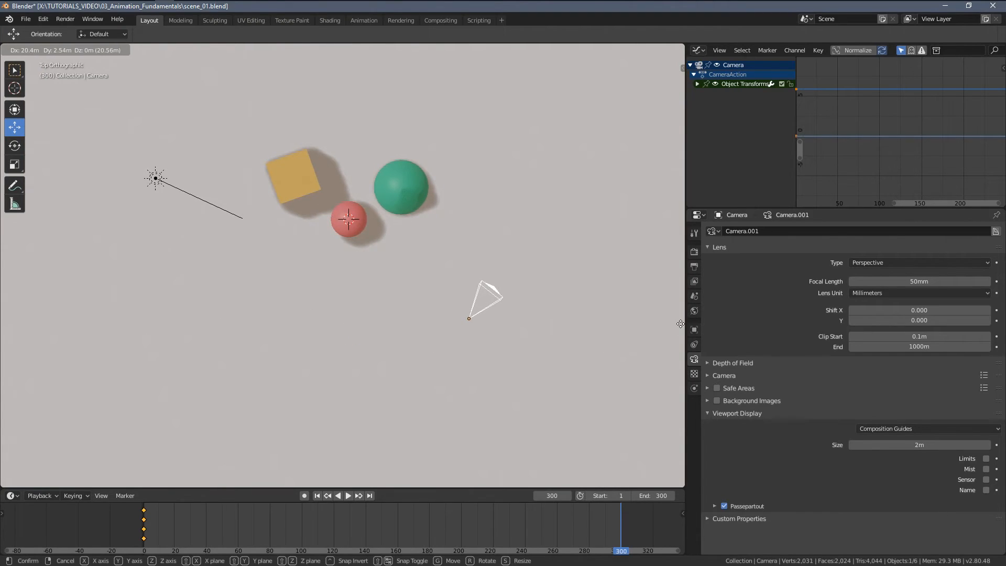
pyautogui.click(680, 324)
pyautogui.press('r')
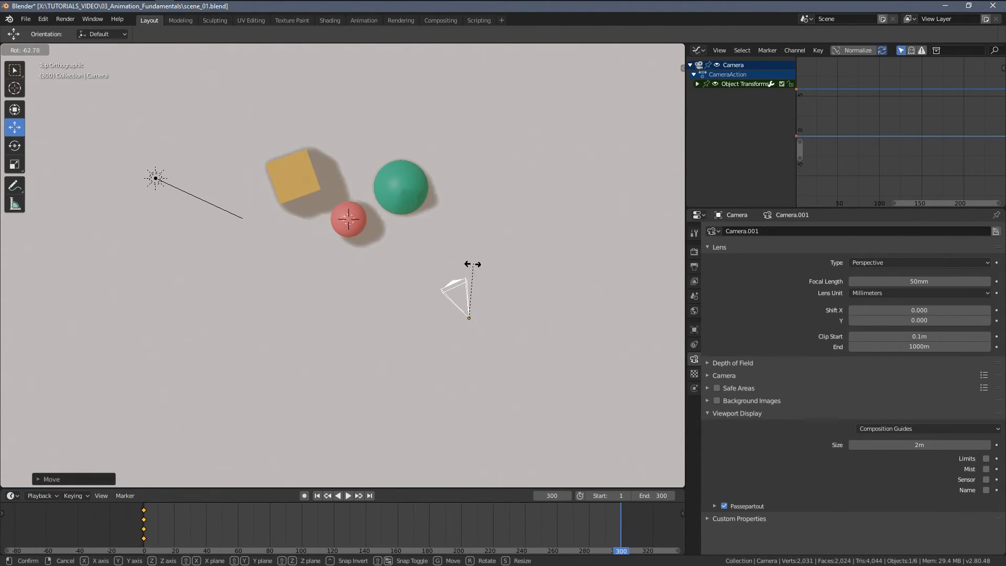
pyautogui.click(458, 256)
# Reframe the frame 300 shot by shifting the camera in camera view and pulling it back from the objects.
pyautogui.press('KP_0')
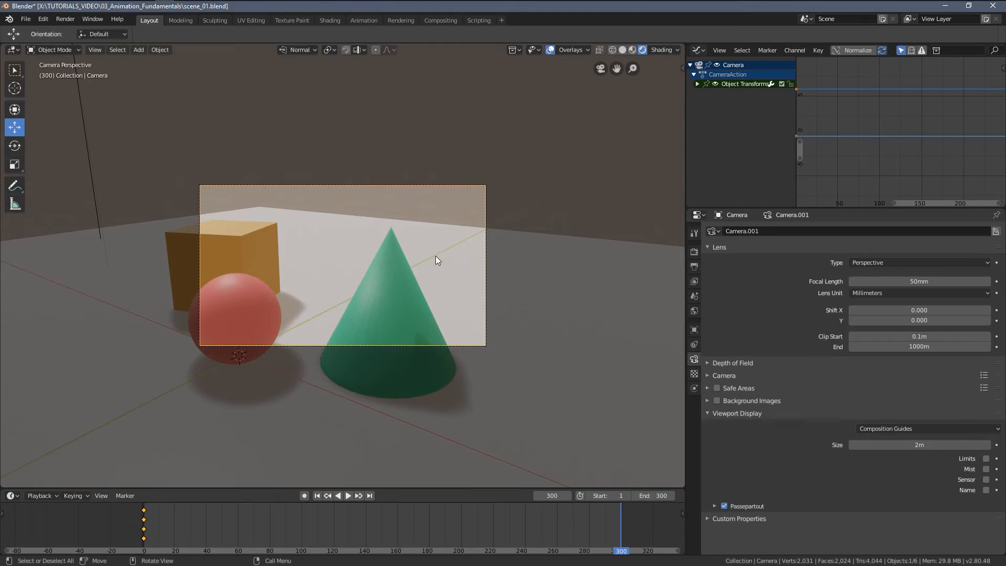
pyautogui.press('g')
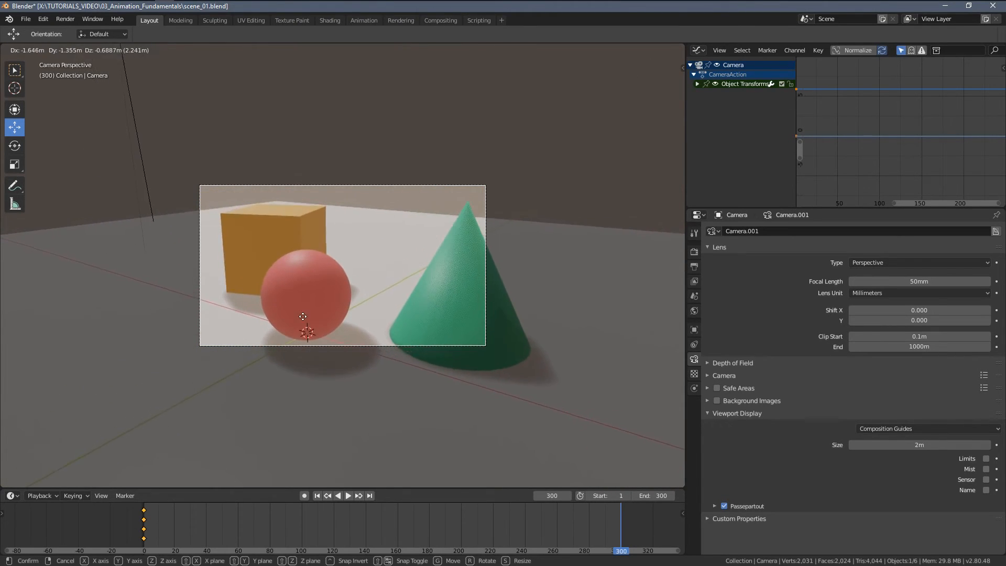
pyautogui.click(336, 283)
pyautogui.moveTo(341, 281); pyautogui.dragTo(419, 304, button='middle')
pyautogui.scroll(-6, 472, 328)
pyautogui.moveTo(454, 340); pyautogui.dragTo(501, 382)
# Center the three objects in the camera frame and insert a LocRot keyframe at frame 300.
pyautogui.press('KP_0')
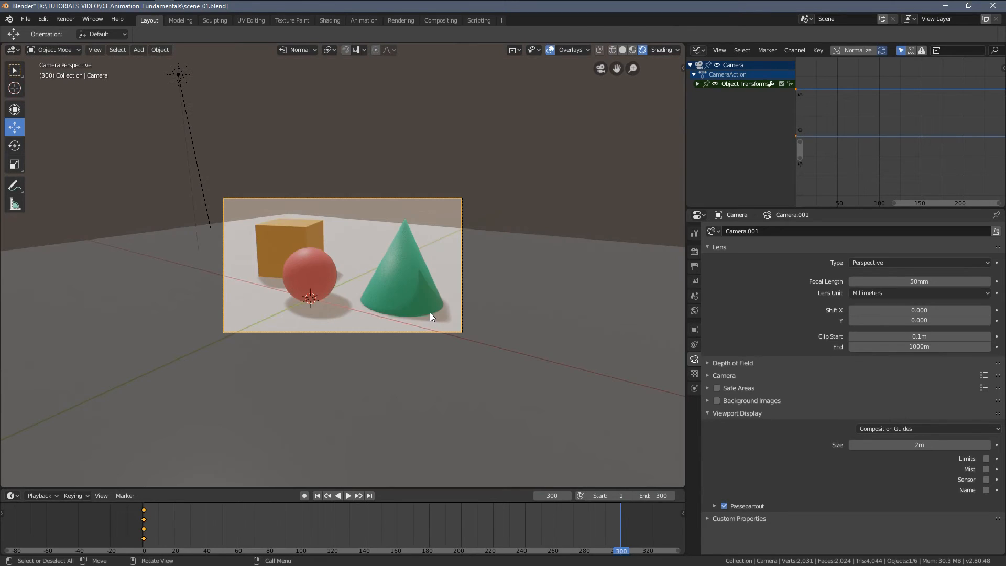
pyautogui.scroll(2, 430, 313)
pyautogui.press('g')
pyautogui.click(397, 297)
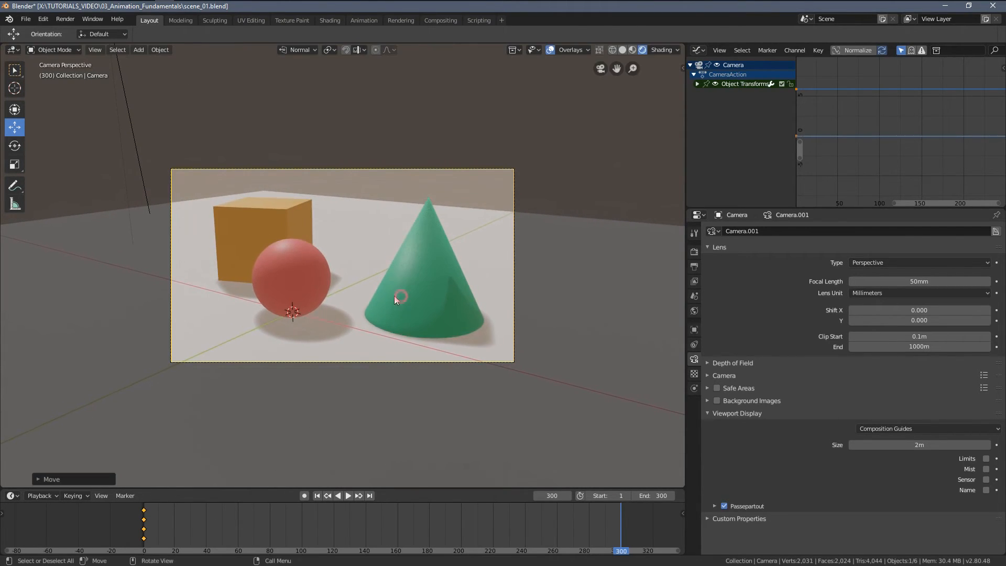
pyautogui.press('i')
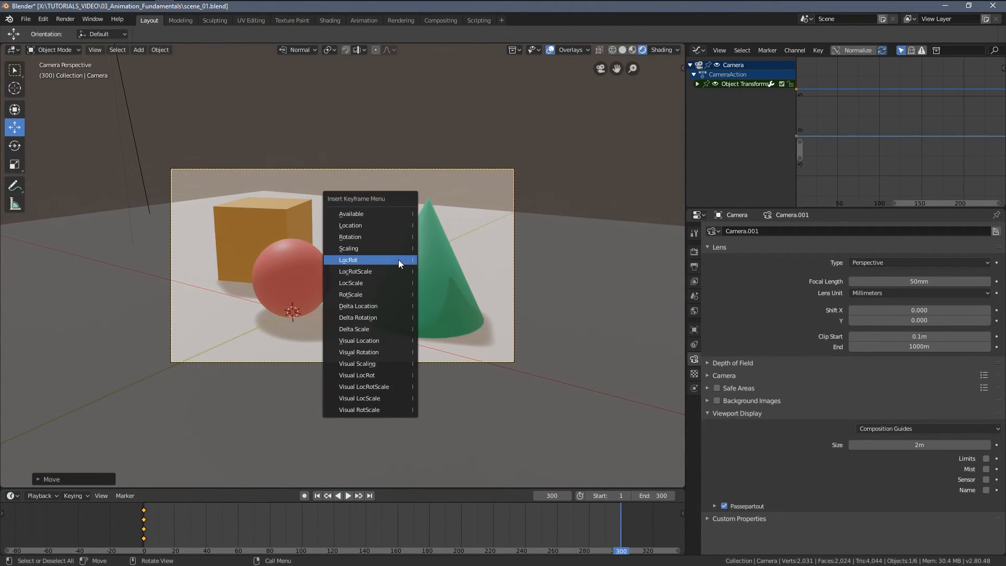
pyautogui.click(345, 259)
# Fit the camera's animation curves in the Graph Editor and expand its Object Transforms channels.
pyautogui.press('Home')
pyautogui.scroll(-8, 841, 171)
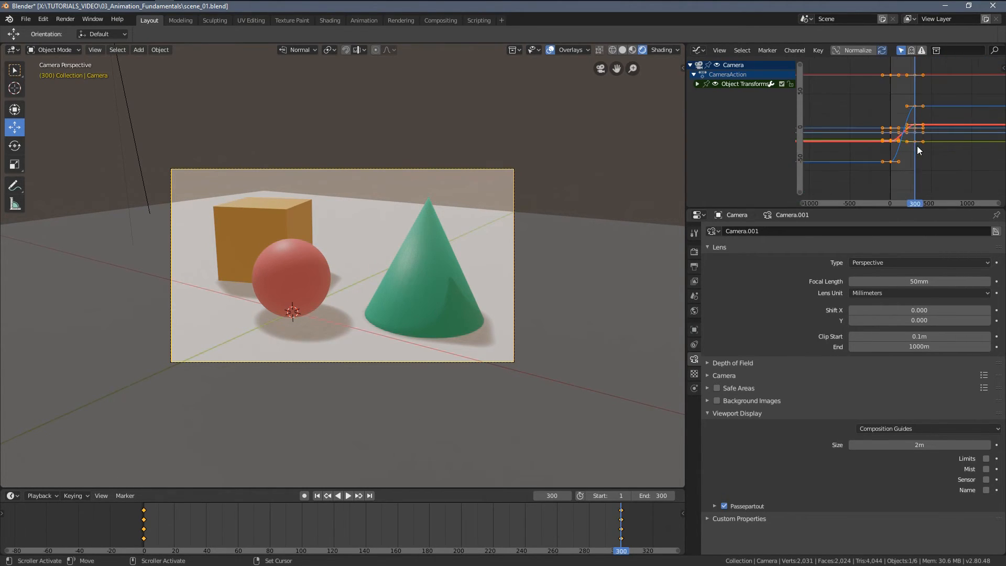
pyautogui.keyDown('ctrl'); pyautogui.moveTo(937, 140); pyautogui.dragTo(938, 129, button='middle'); pyautogui.keyUp('ctrl')
pyautogui.click(938, 127)
pyautogui.scroll(4, 937, 129)
pyautogui.click(697, 85)
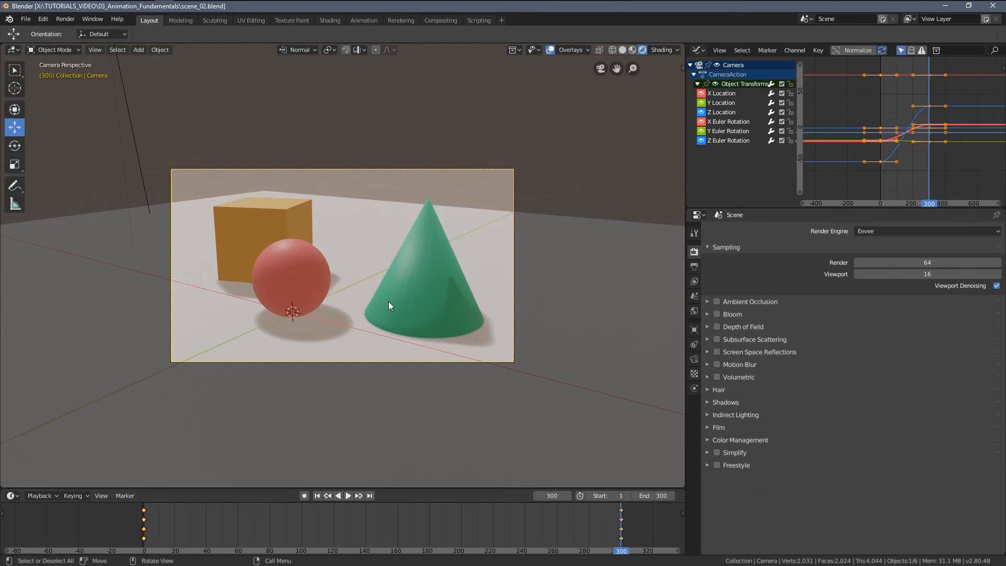
# Play back the camera move between the two keyframes through the camera view and stop it.
pyautogui.press('space')
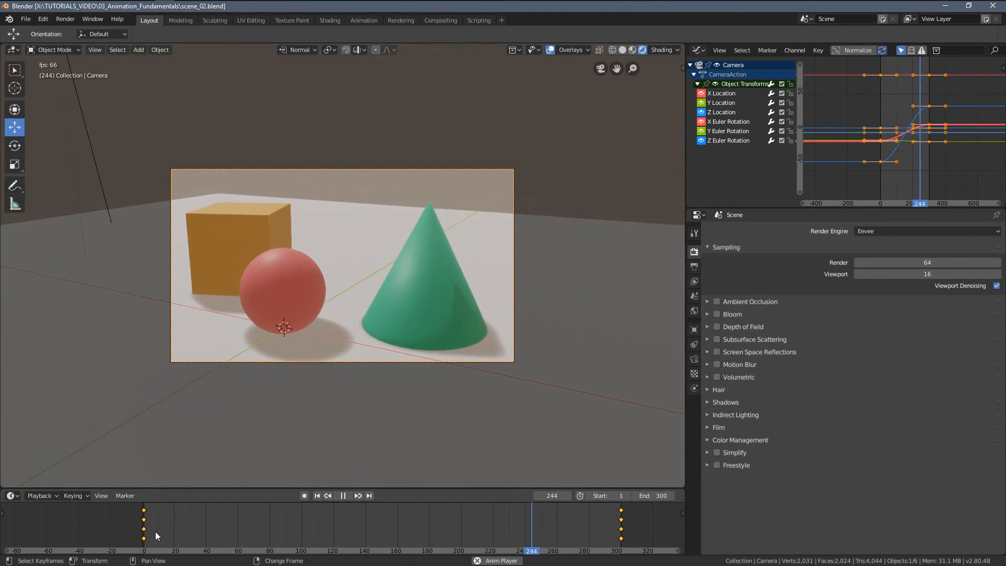
pyautogui.press('space')
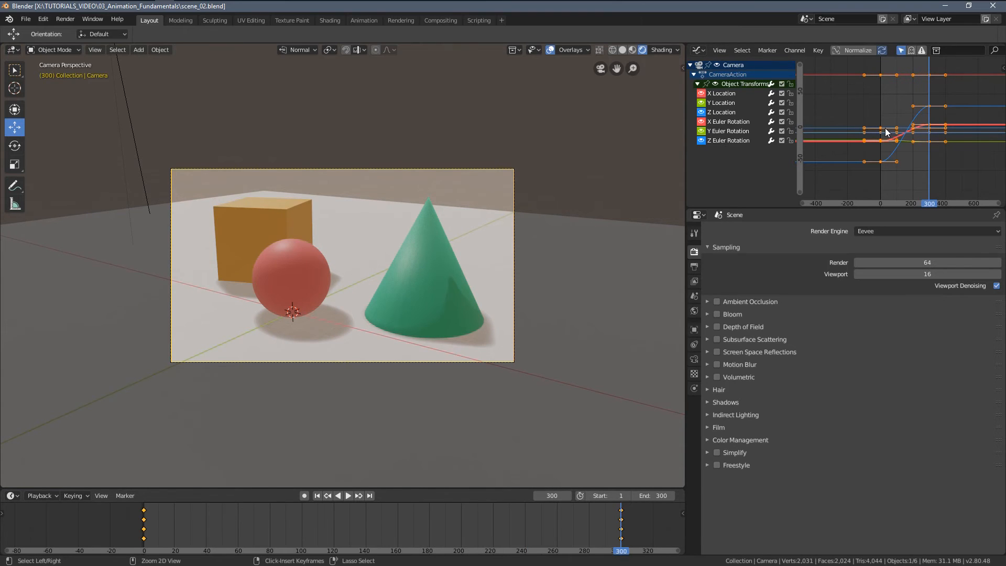
# In a maximized Graph Editor, set all camera keyframe handles to Vector, deselect them and restore the layout.
pyautogui.hotkey('ctrl', 'space')
pyautogui.keyDown('ctrl'); pyautogui.moveTo(723, 219); pyautogui.dragTo(736, 234, button='middle'); pyautogui.keyUp('ctrl')
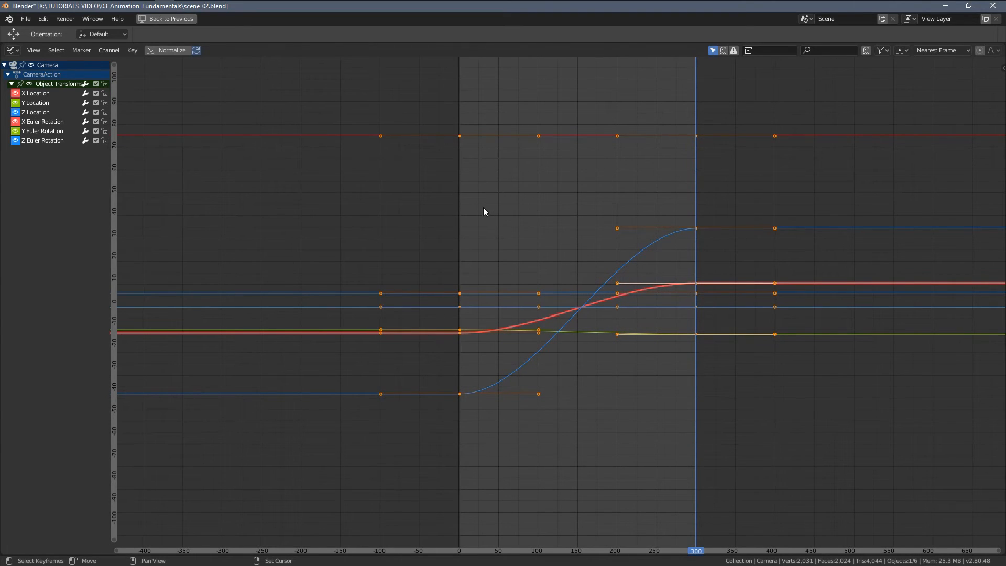
pyautogui.press('v')
pyautogui.press('v')
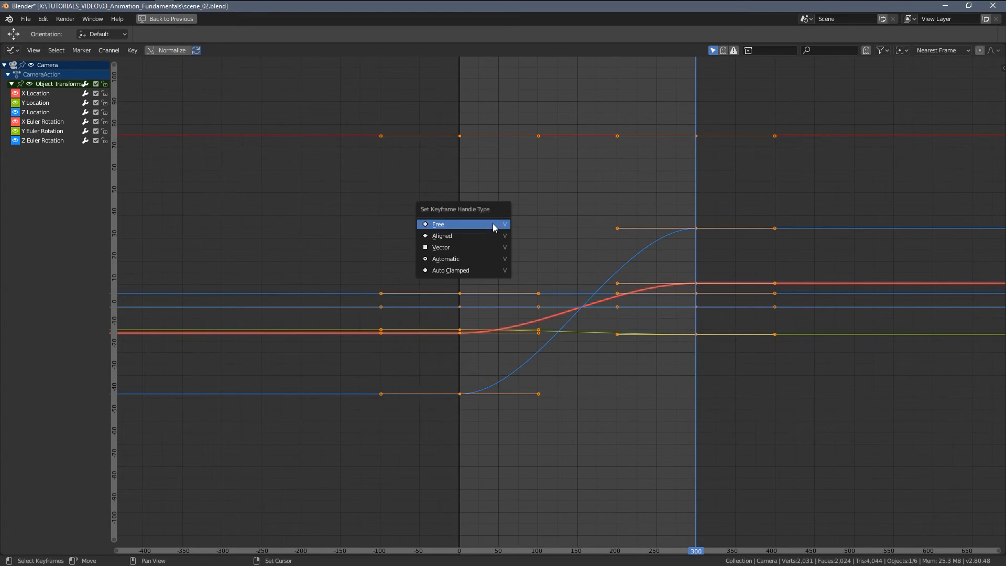
pyautogui.click(440, 248)
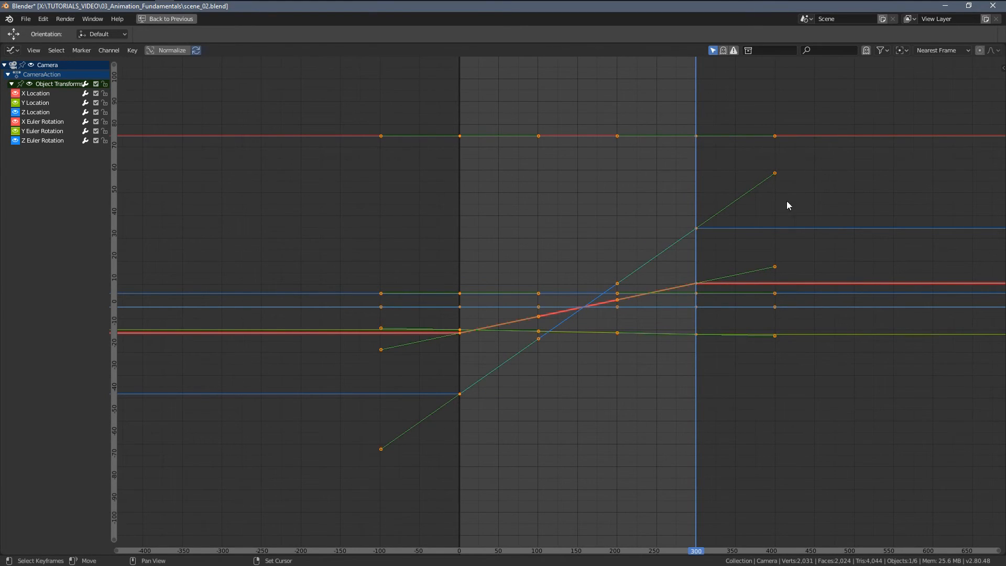
pyautogui.moveTo(769, 202)
pyautogui.keyDown('ctrl'); pyautogui.mouseDown(button='middle')
pyautogui.moveTo(776, 218)
pyautogui.moveTo(751, 200)
pyautogui.moveTo(763, 208)
pyautogui.mouseUp(button='middle'); pyautogui.keyUp('ctrl')
pyautogui.hotkey('alt', 'a')
pyautogui.hotkey('ctrl', 'space')
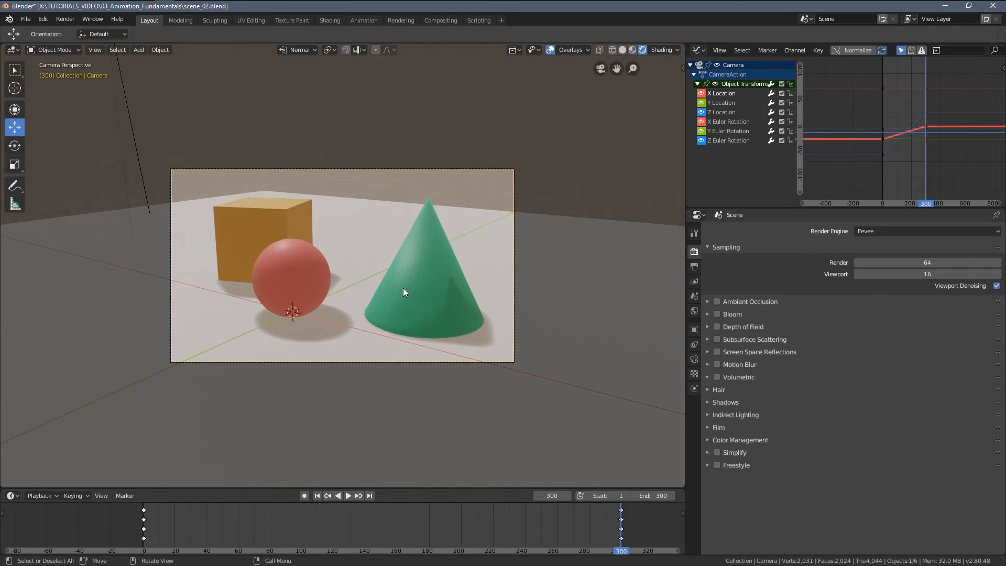
# Play the camera move, scrub to frame 152 and examine the camera's position relative to the objects.
pyautogui.press('space')
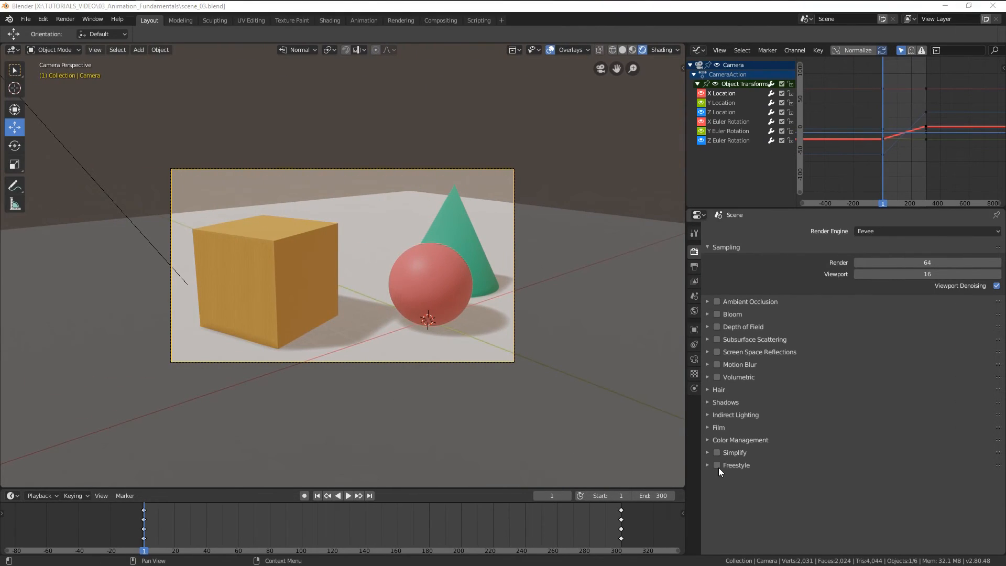
pyautogui.click(781, 512)
pyautogui.moveTo(167, 526); pyautogui.dragTo(385, 537, button='right')
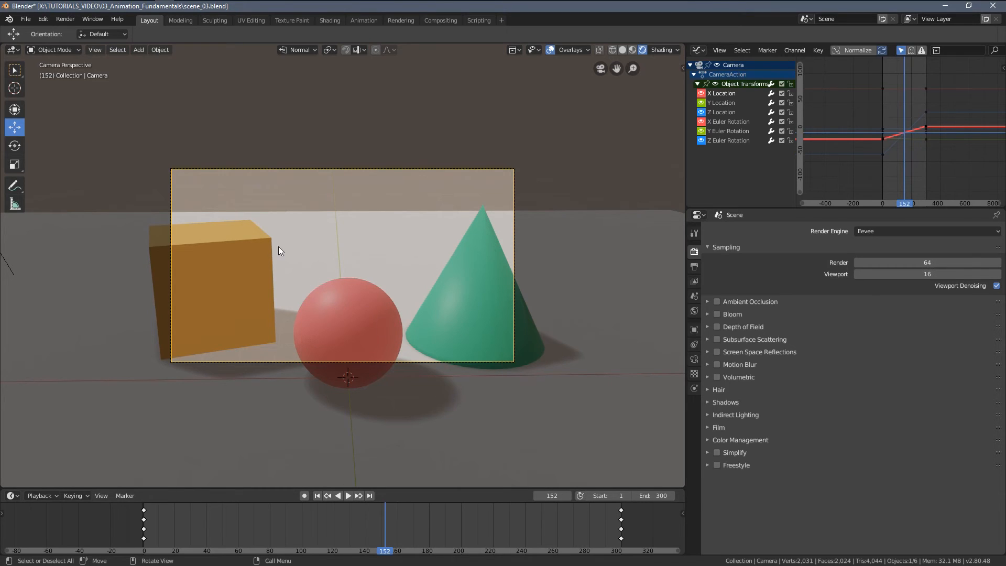
pyautogui.moveTo(470, 335); pyautogui.dragTo(717, 366, button='middle')
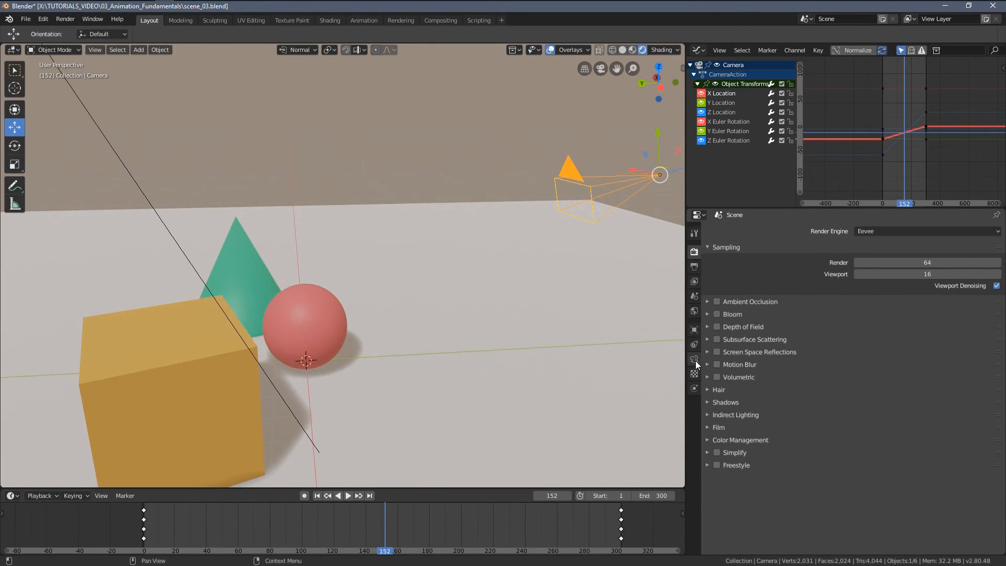
# In the camera's lens settings, keyframe the 50 mm focal length at frame 1, looking through the camera.
pyautogui.click(694, 359)
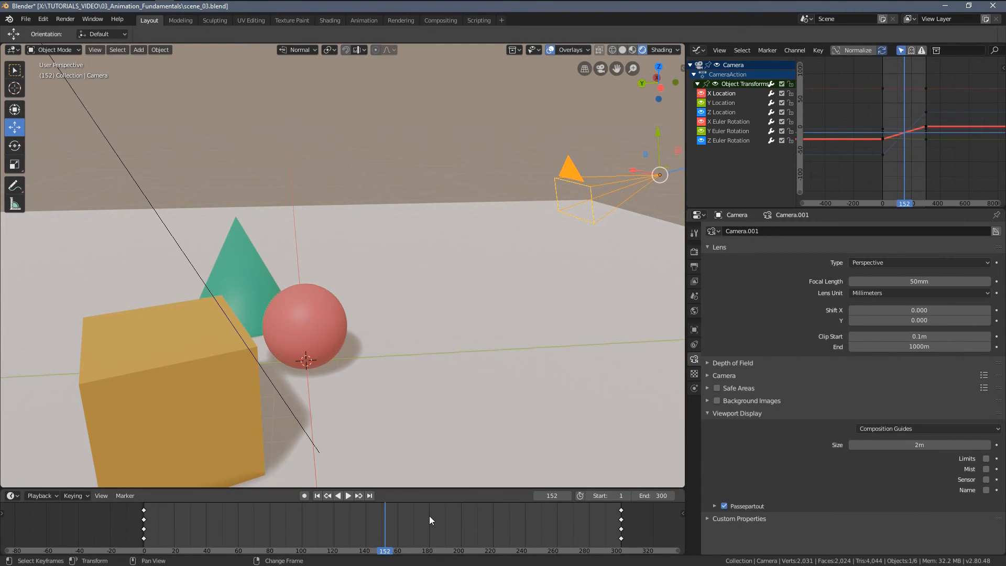
pyautogui.hotkey('shift', 'Left')
pyautogui.press('KP_0')
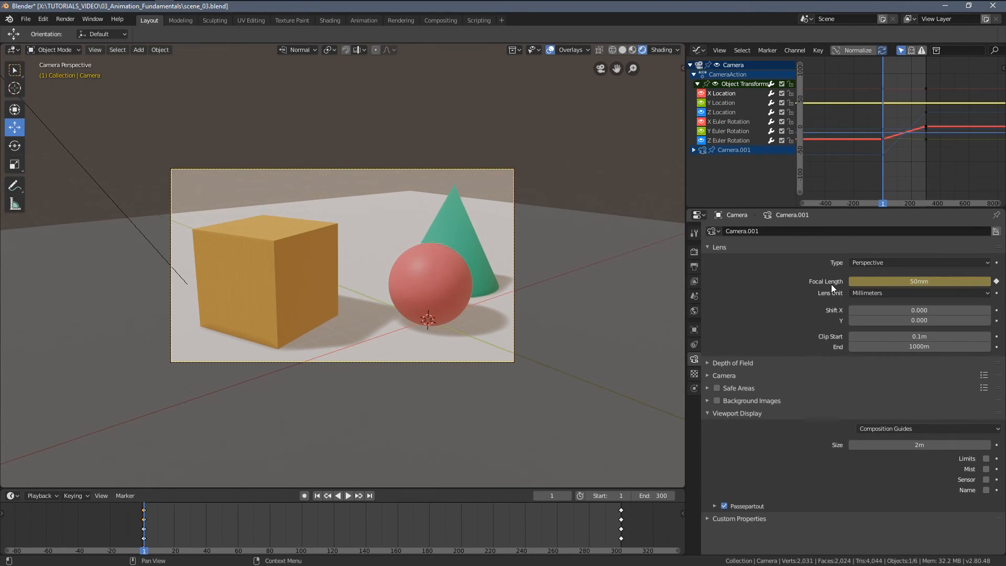
# At frame 140, set the camera's focal length to 35 mm and insert a keyframe on it.
pyautogui.moveTo(247, 520); pyautogui.dragTo(368, 543, button='right')
pyautogui.moveTo(919, 281); pyautogui.dragTo(850, 282)
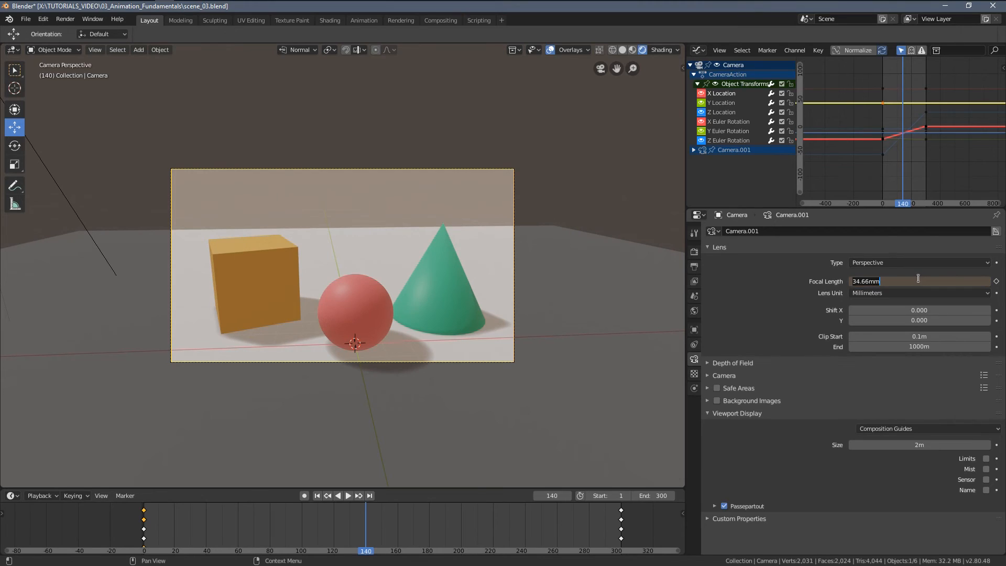
pyautogui.press('Return')
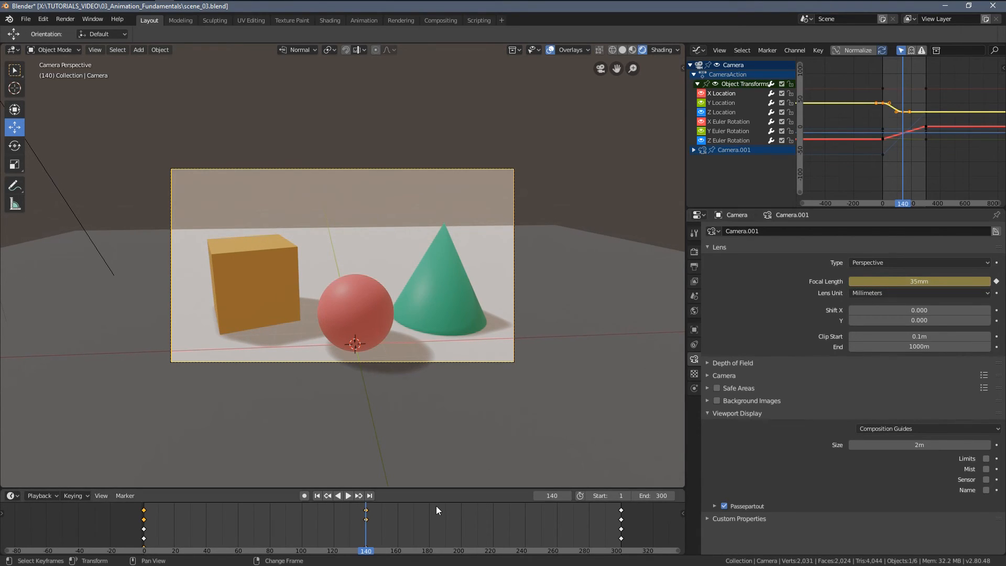
# At frame 300, set the camera's focal length to 50 mm, keyframe it and play the animation.
pyautogui.moveTo(411, 520); pyautogui.dragTo(620, 552, button='right')
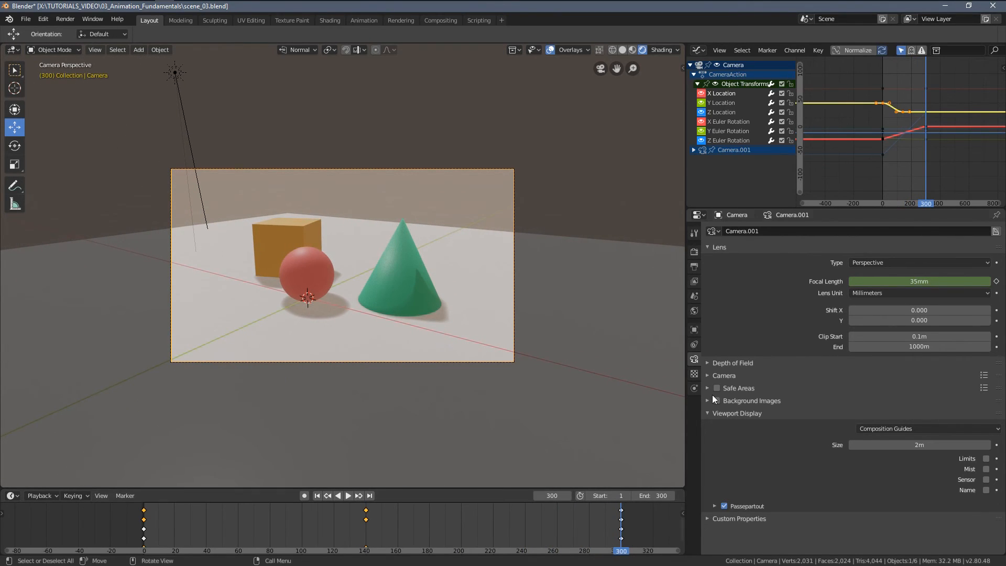
pyautogui.press('Return')
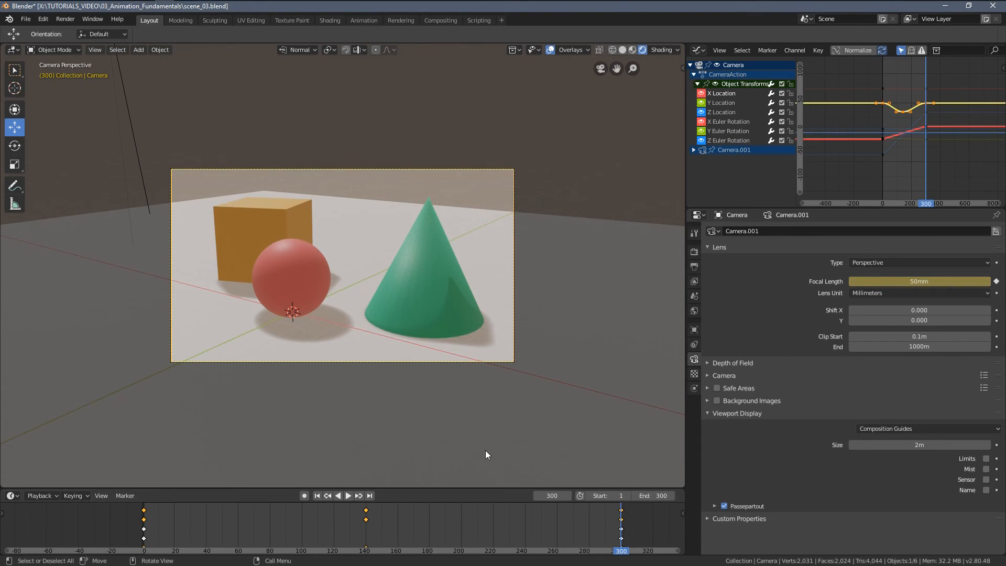
pyautogui.press('space')
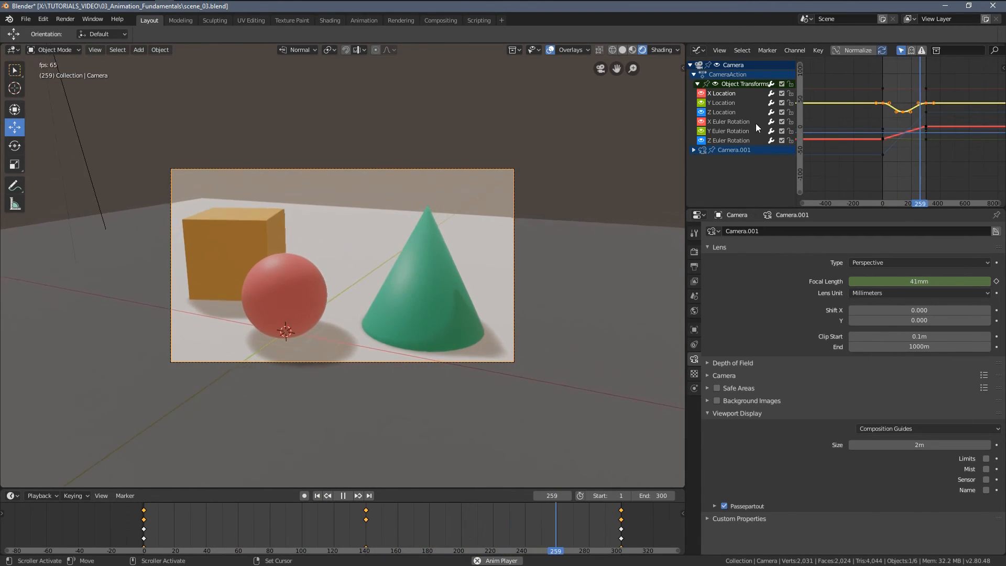
pyautogui.press('Escape')
# Select the orange cube and insert a Scaling keyframe on it at frame 1.
pyautogui.moveTo(261, 528); pyautogui.dragTo(224, 524, button='right')
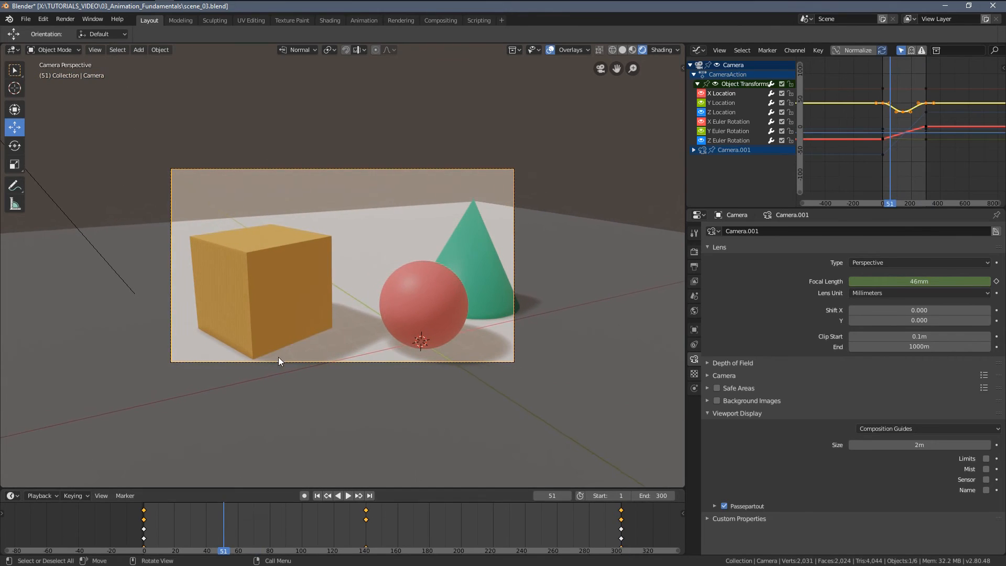
pyautogui.click(269, 284)
pyautogui.keyDown('shift'); pyautogui.moveTo(316, 316); pyautogui.dragTo(358, 297, button='middle'); pyautogui.keyUp('shift')
pyautogui.moveTo(195, 533); pyautogui.dragTo(144, 545, button='right')
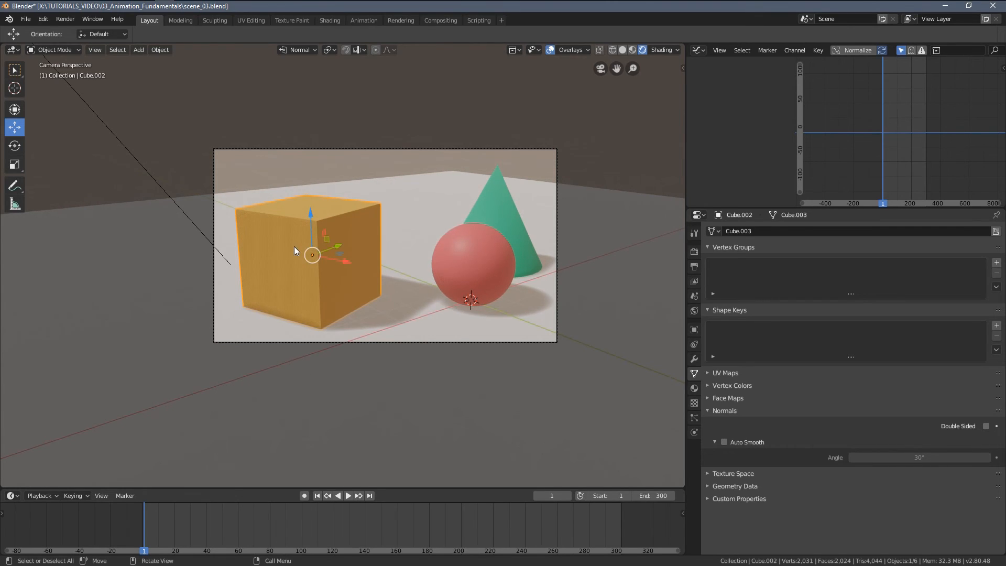
pyautogui.press('i')
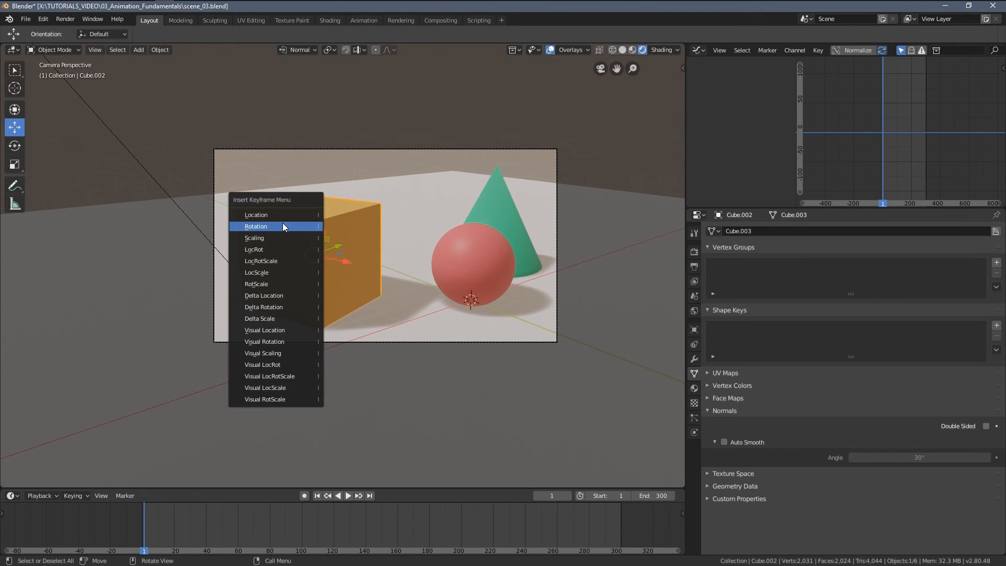
pyautogui.click(257, 238)
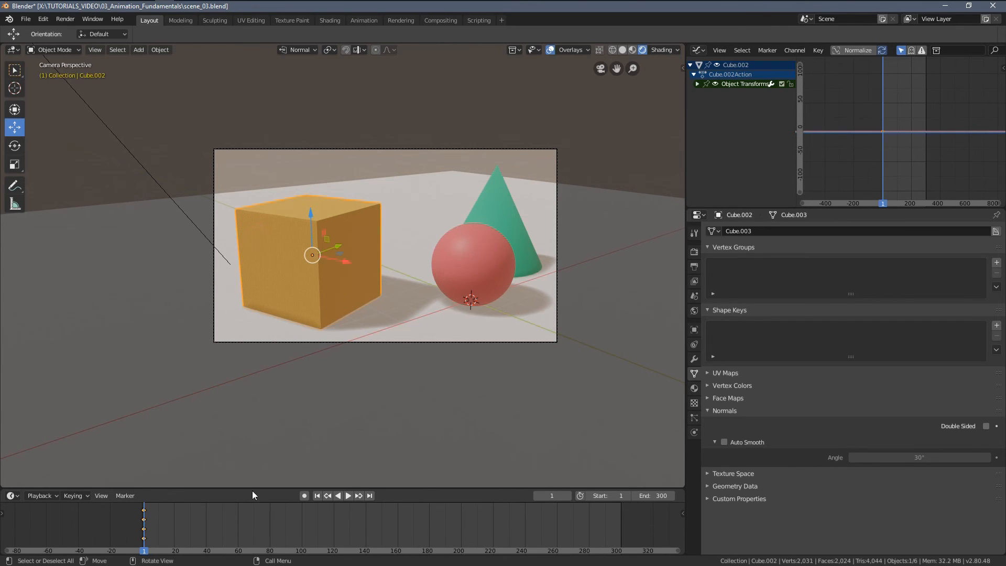
# At frame 200, scale the orange cube down to about half its size and insert a Scaling keyframe.
pyautogui.moveTo(269, 533); pyautogui.dragTo(456, 533, button='right')
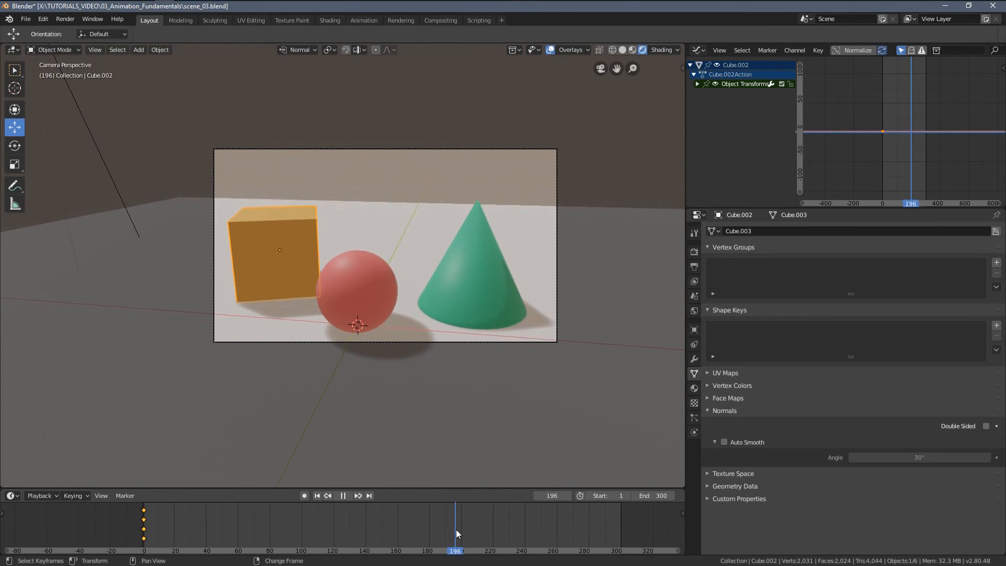
pyautogui.press('space')
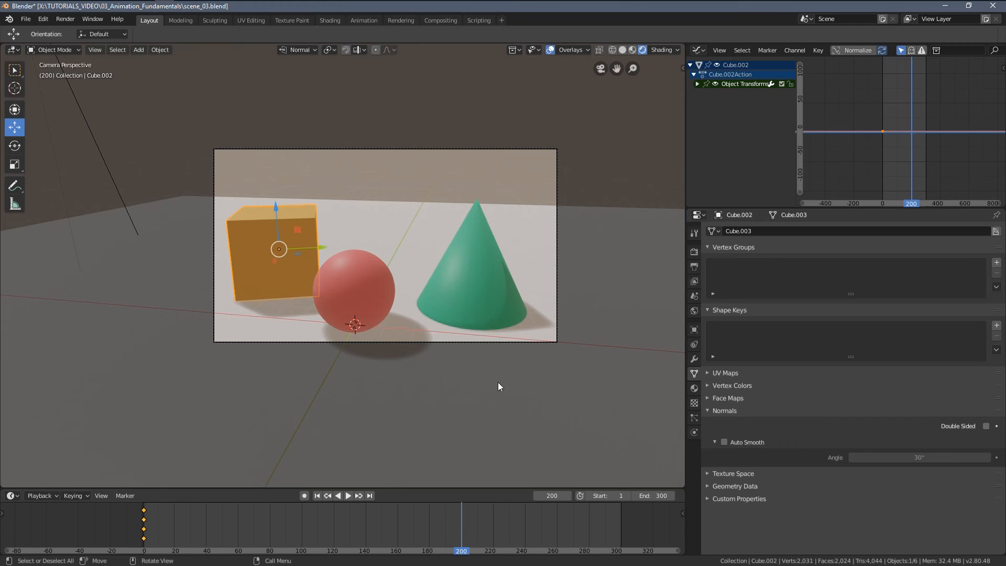
pyautogui.press('s')
pyautogui.click(388, 311)
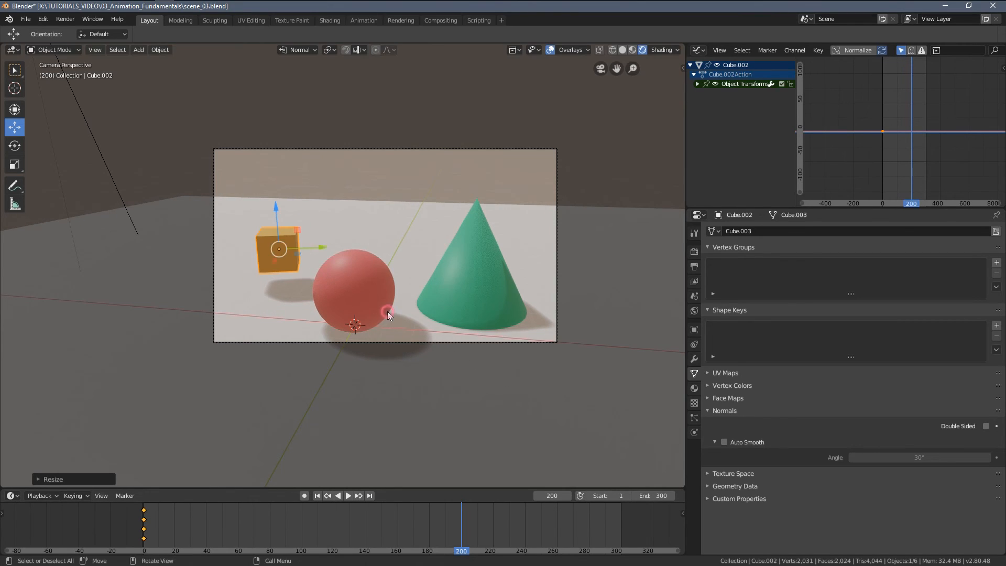
pyautogui.press('i')
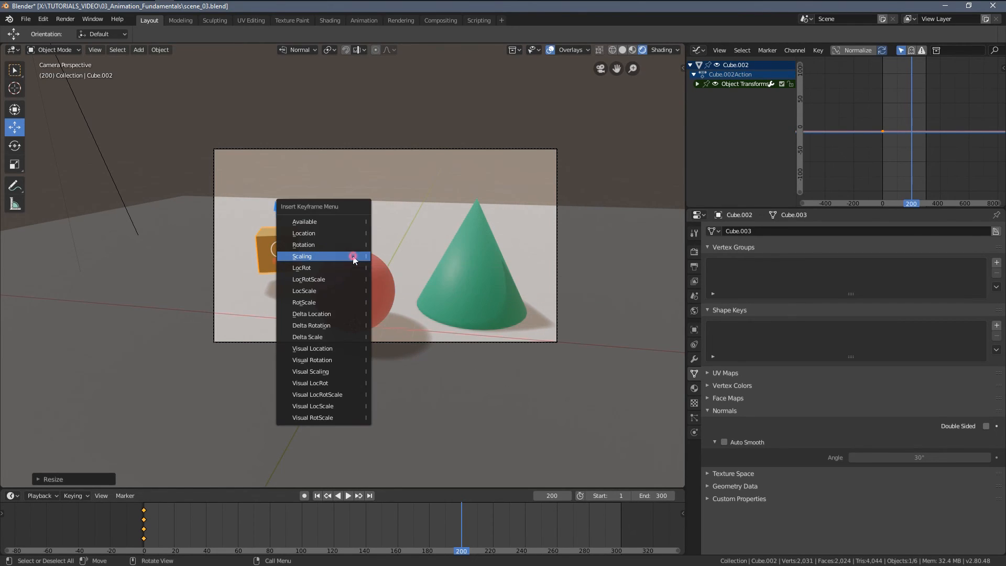
pyautogui.click(354, 256)
# At frame 300, scale the orange cube up well beyond its original size, insert a Scaling keyframe and scrub back through the change.
pyautogui.moveTo(444, 525); pyautogui.dragTo(535, 549)
pyautogui.hotkey('shift', 'Right')
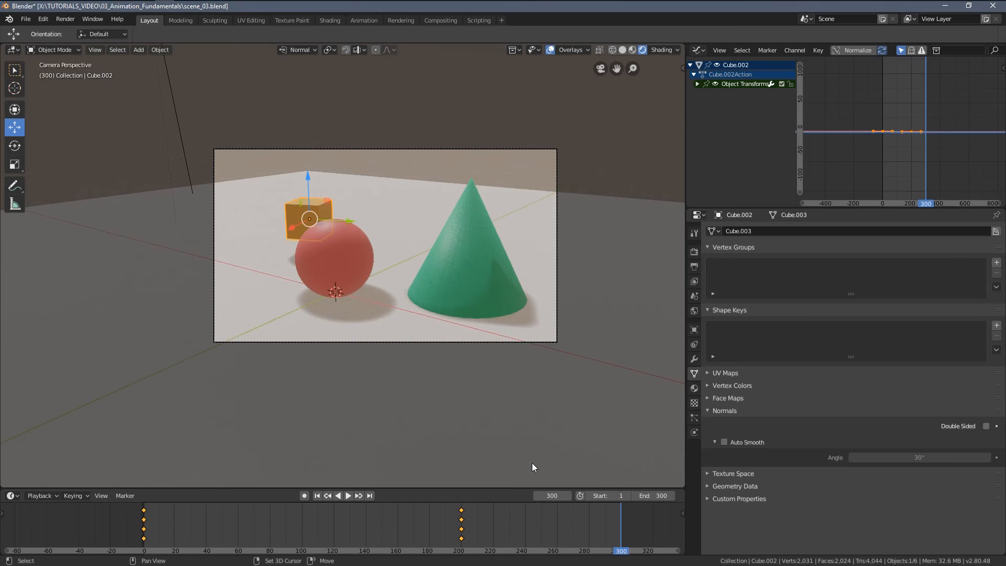
pyautogui.press('s')
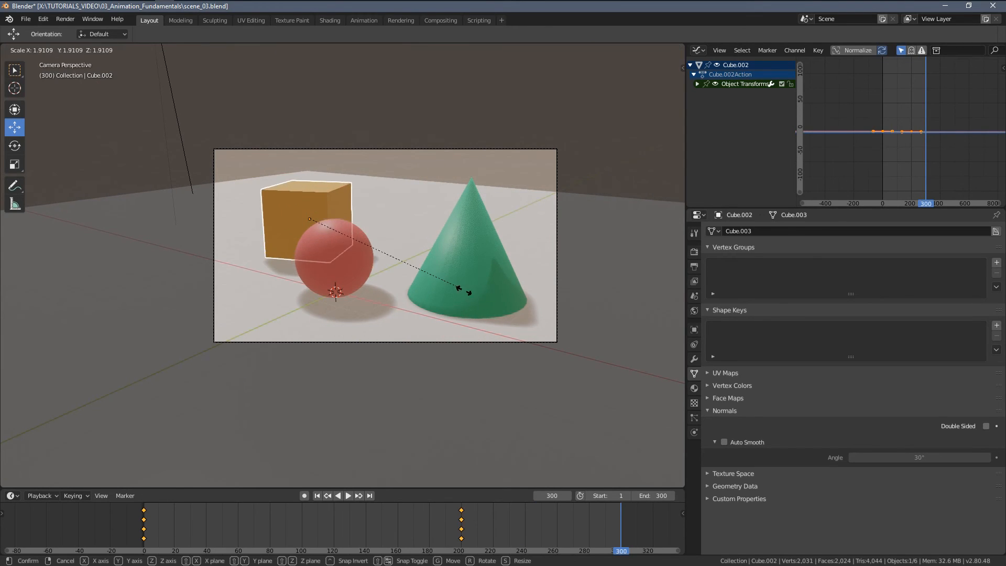
pyautogui.click(545, 336)
pyautogui.press('i')
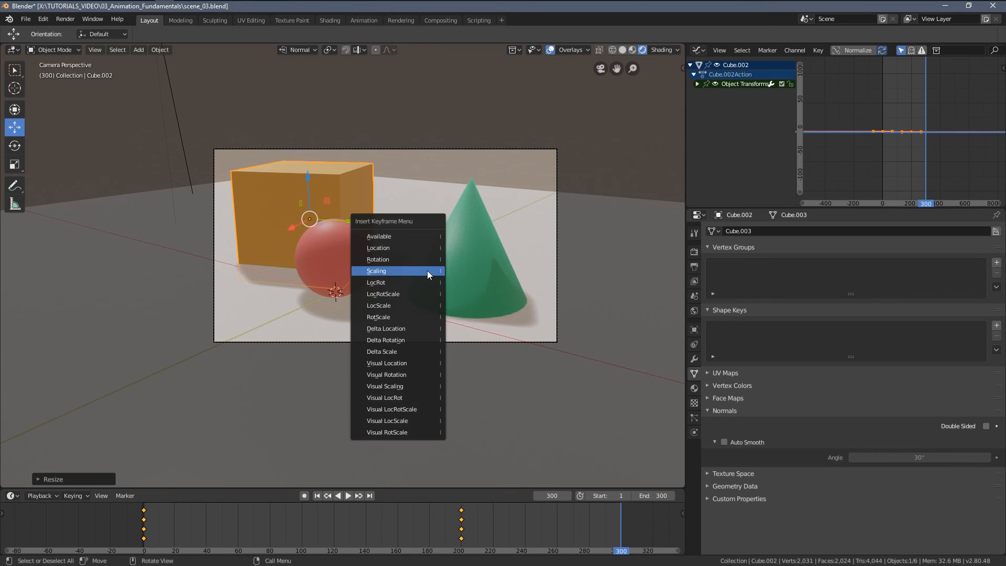
pyautogui.click(426, 271)
pyautogui.moveTo(620, 526); pyautogui.dragTo(529, 529, button='right')
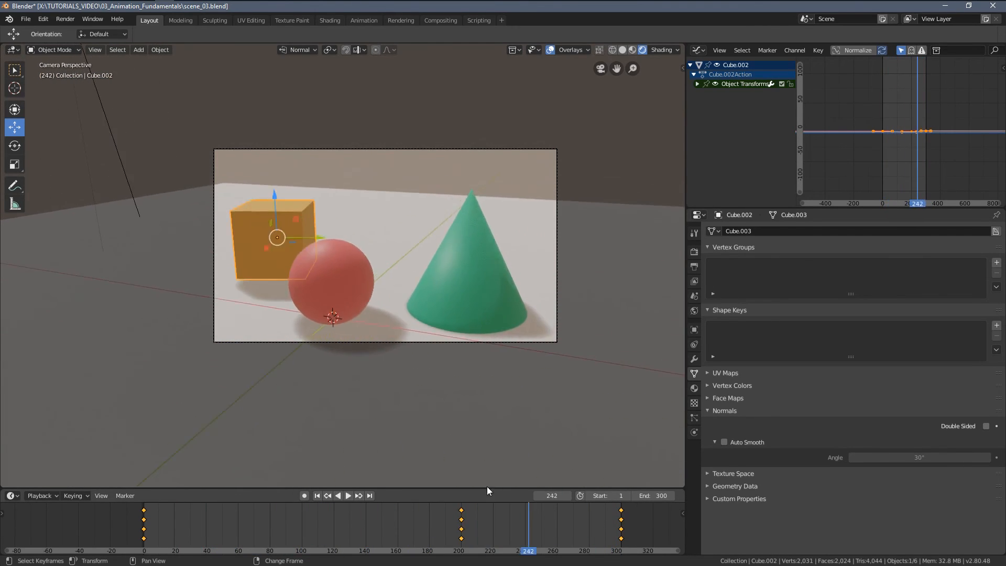
# Select the red sphere and insert a Scaling keyframe on it at frame 1.
pyautogui.moveTo(313, 511); pyautogui.dragTo(158, 515, button='right')
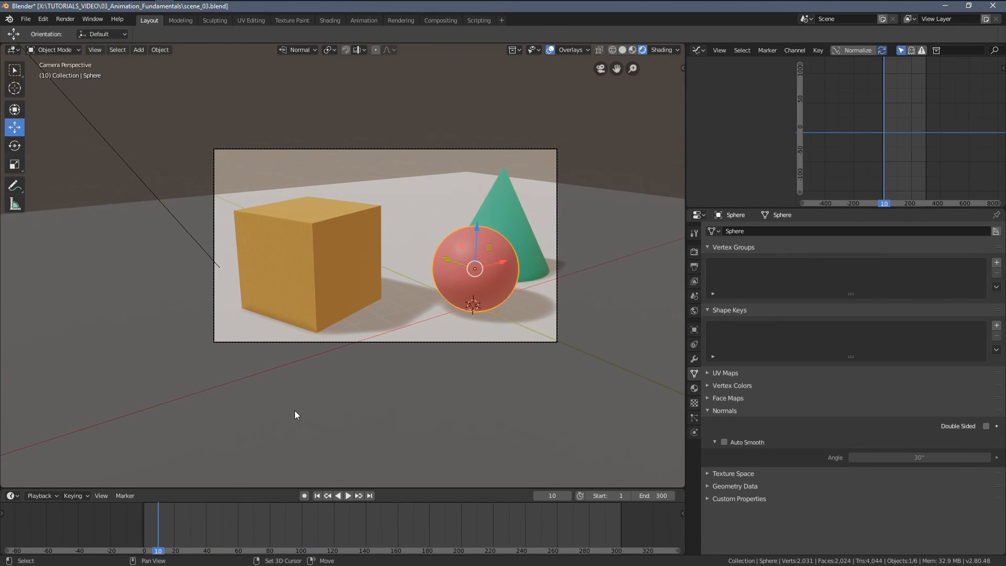
pyautogui.hotkey('shift', 'Left')
pyautogui.press('i')
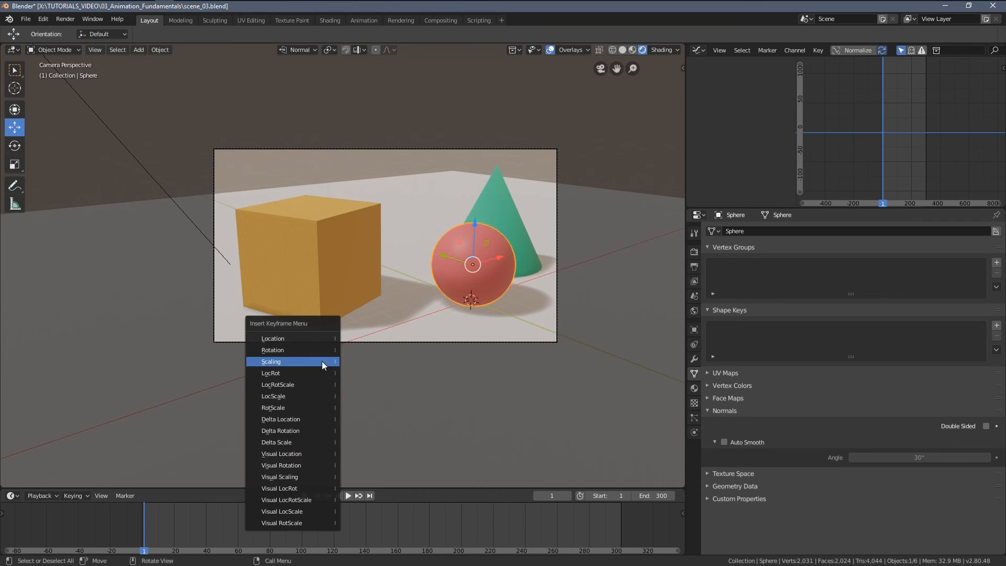
pyautogui.click(324, 360)
pyautogui.press('space')
pyautogui.moveTo(379, 530); pyautogui.dragTo(573, 537, button='right')
pyautogui.press('s')
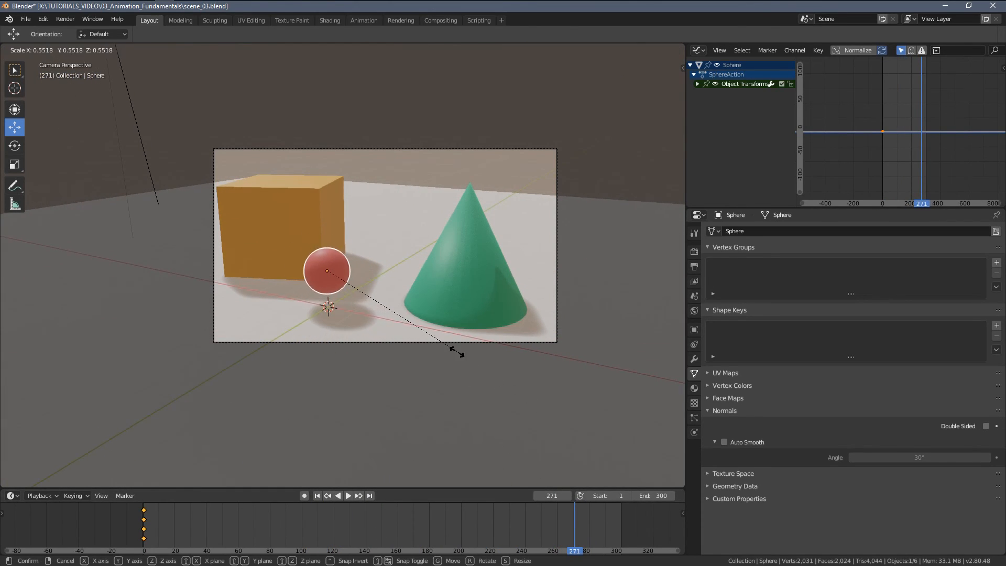
pyautogui.click(402, 316)
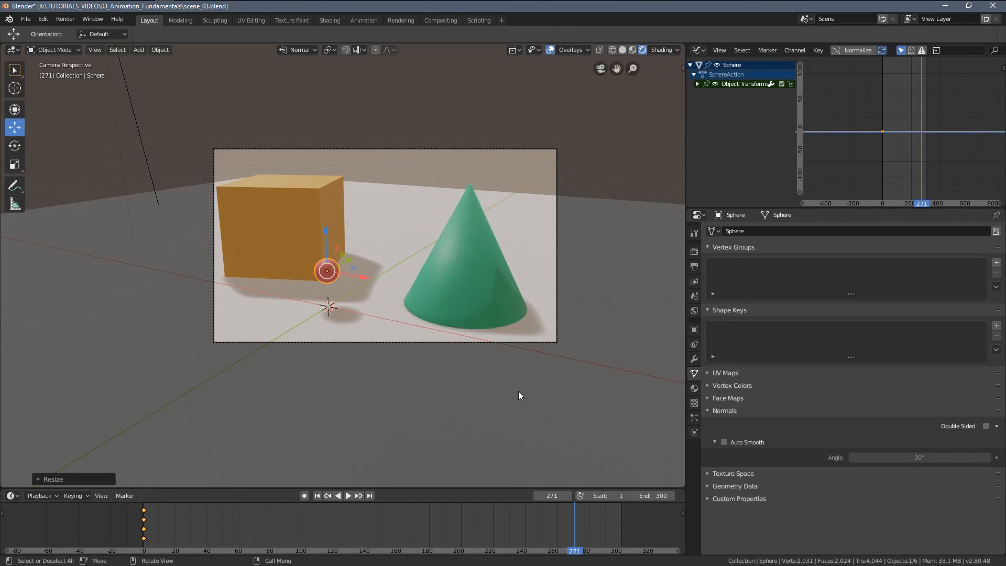
# At frame 300, scale the red sphere down to a small ball and insert a Scaling keyframe.
pyautogui.hotkey('shift', 'Right')
pyautogui.press('s')
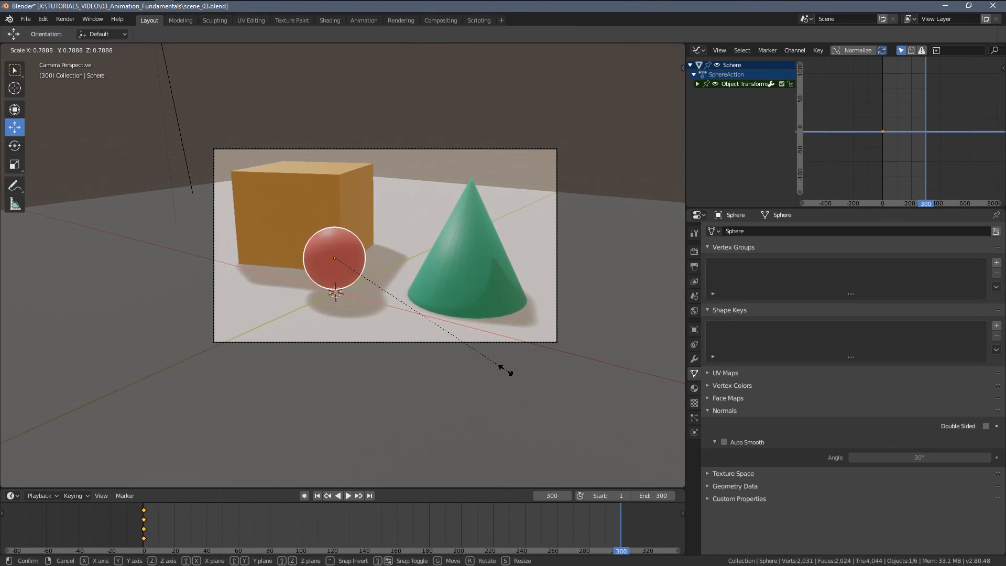
pyautogui.click(401, 289)
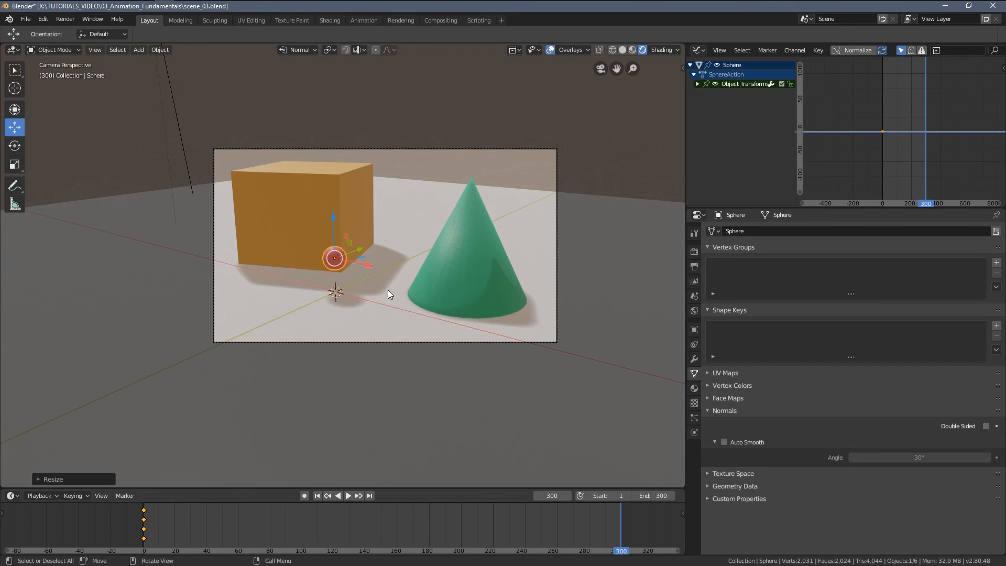
pyautogui.press('i')
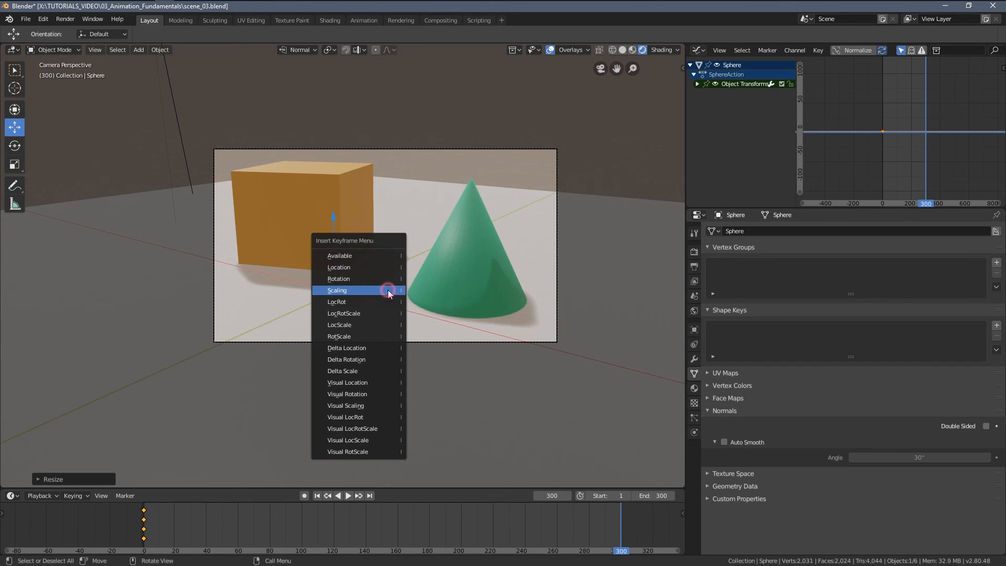
pyautogui.click(388, 291)
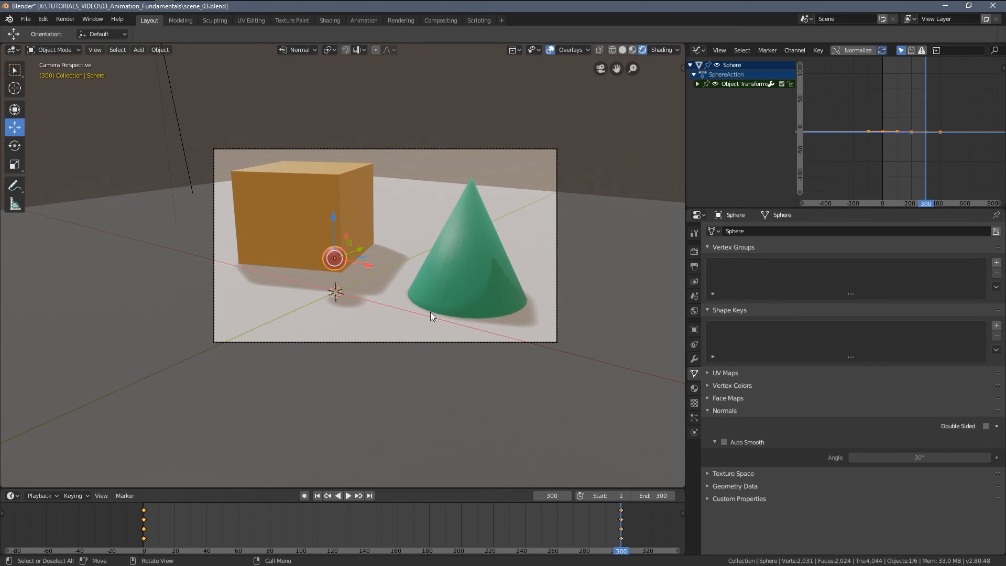
# Compare the red sphere's size at frames 1 and 300, and clear the selection.
pyautogui.hotkey('shift', 'Left')
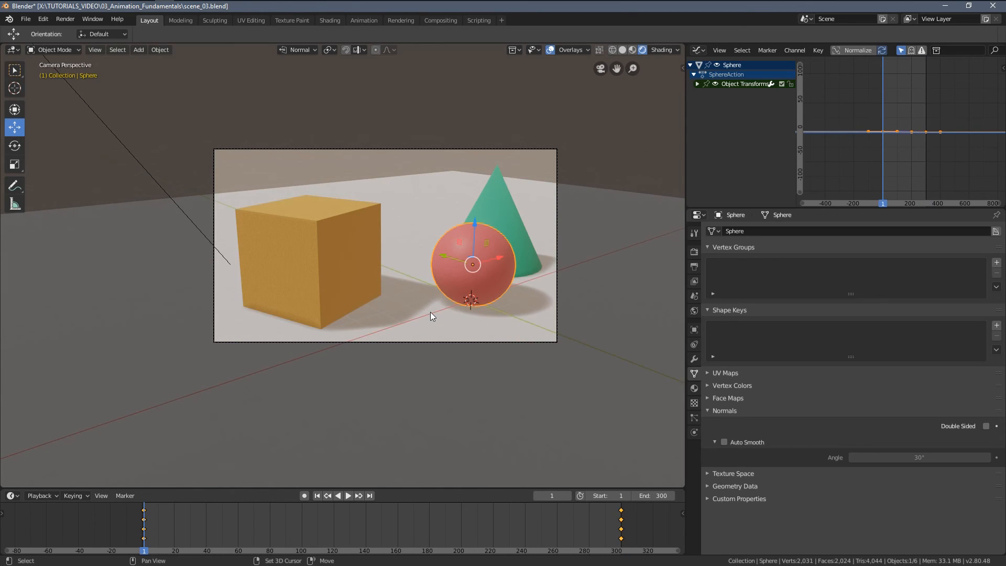
pyautogui.hotkey('shift', 'Right')
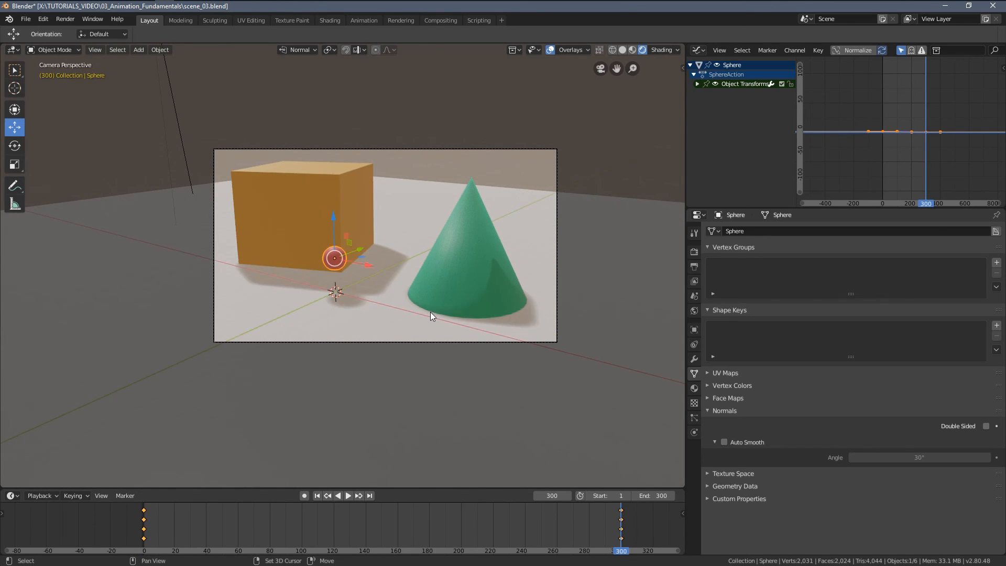
pyautogui.hotkey('alt', 'a')
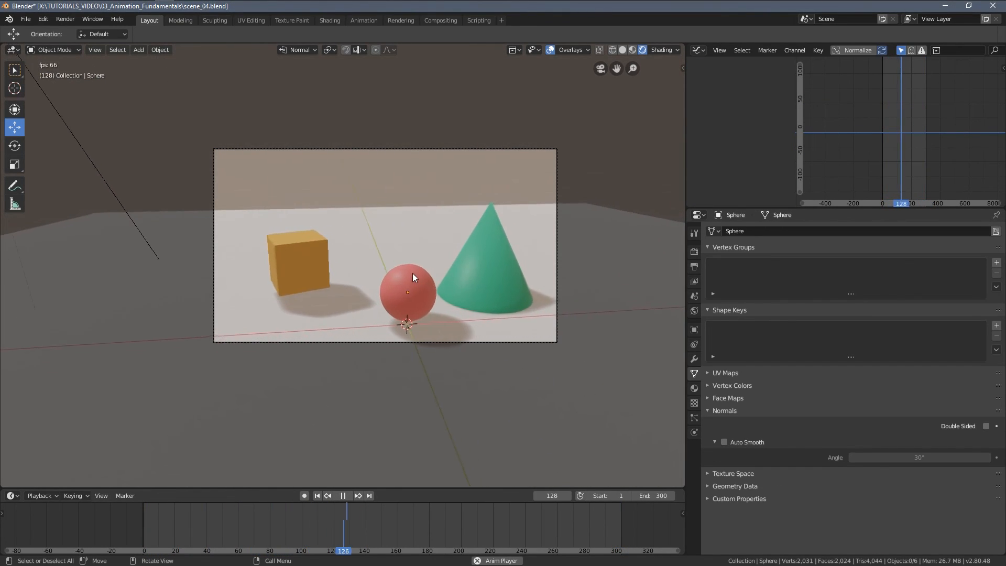
# In the scene's output settings, set the render file format to FFmpeg video.
pyautogui.click(693, 266)
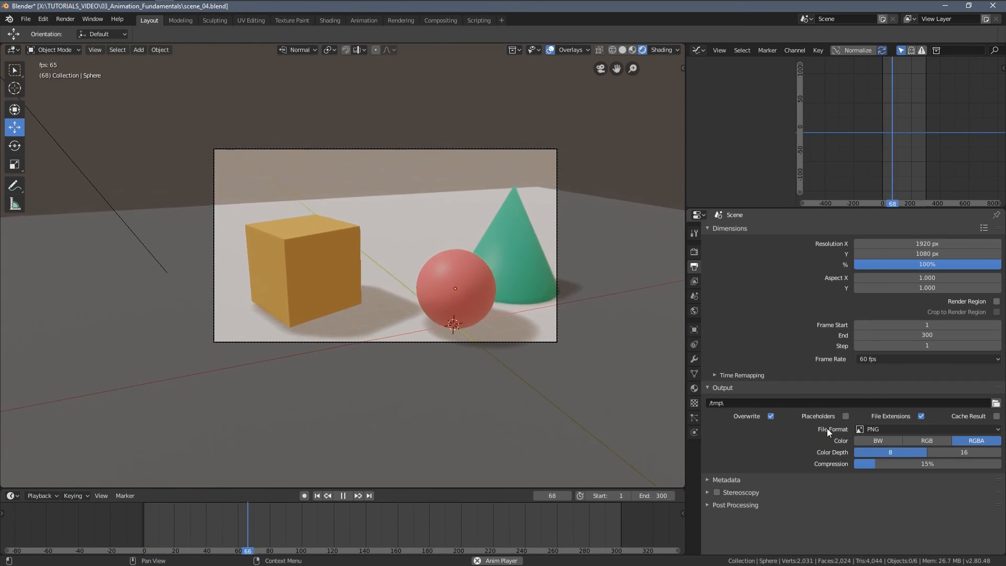
pyautogui.click(880, 427)
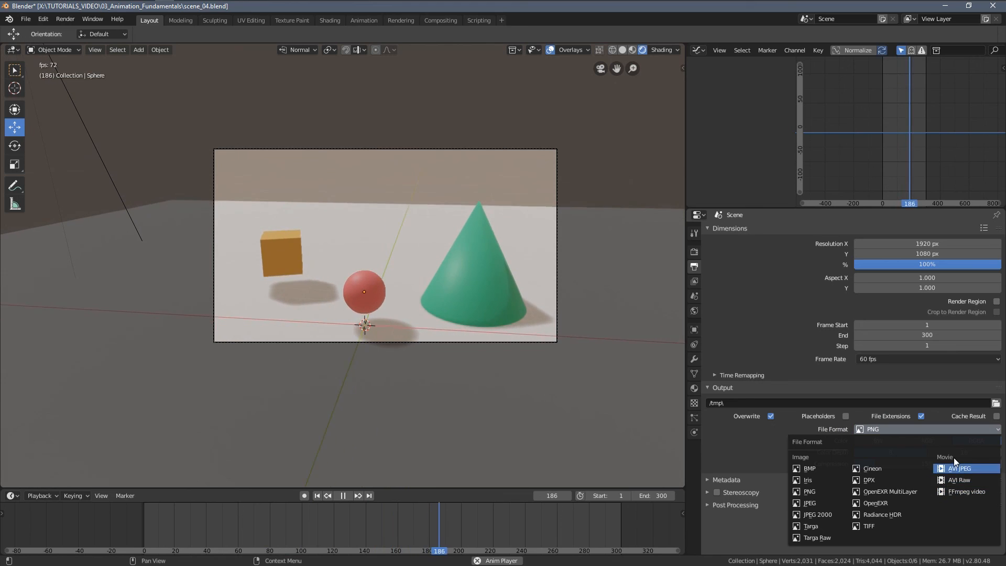
pyautogui.click(956, 492)
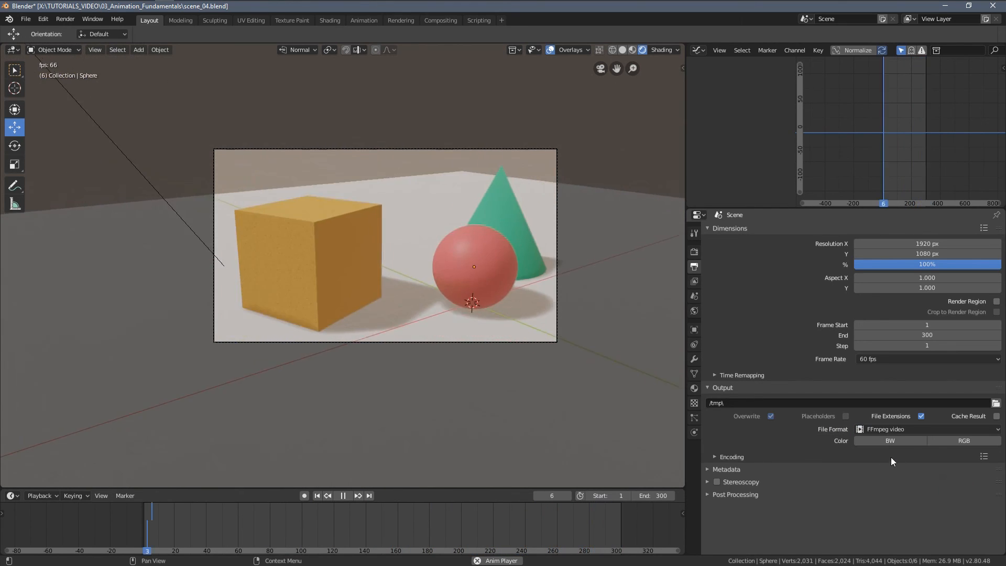
# In the video encoding settings, set the output quality to High quality and the container to MPEG-4.
pyautogui.click(716, 457)
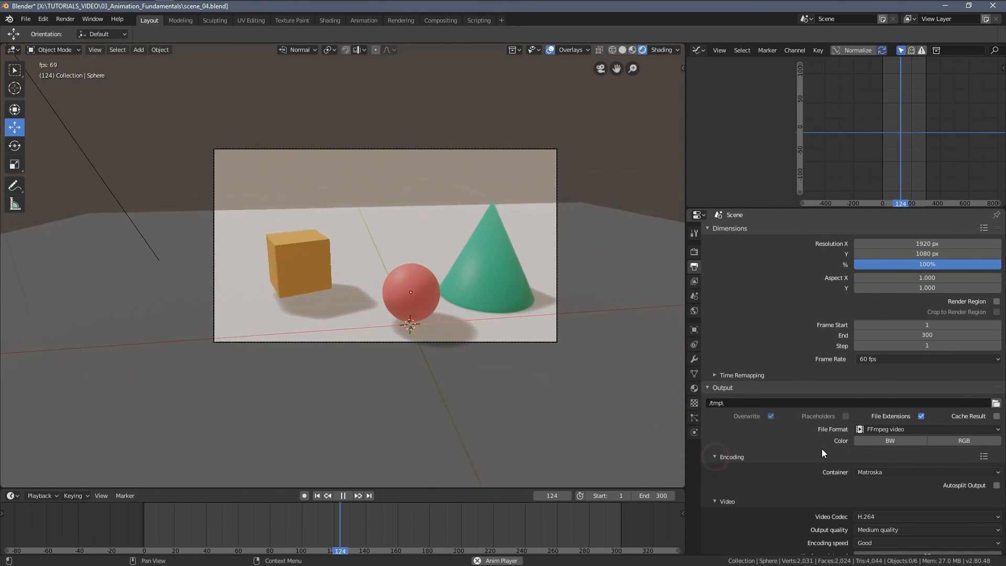
pyautogui.scroll(-5, 819, 449)
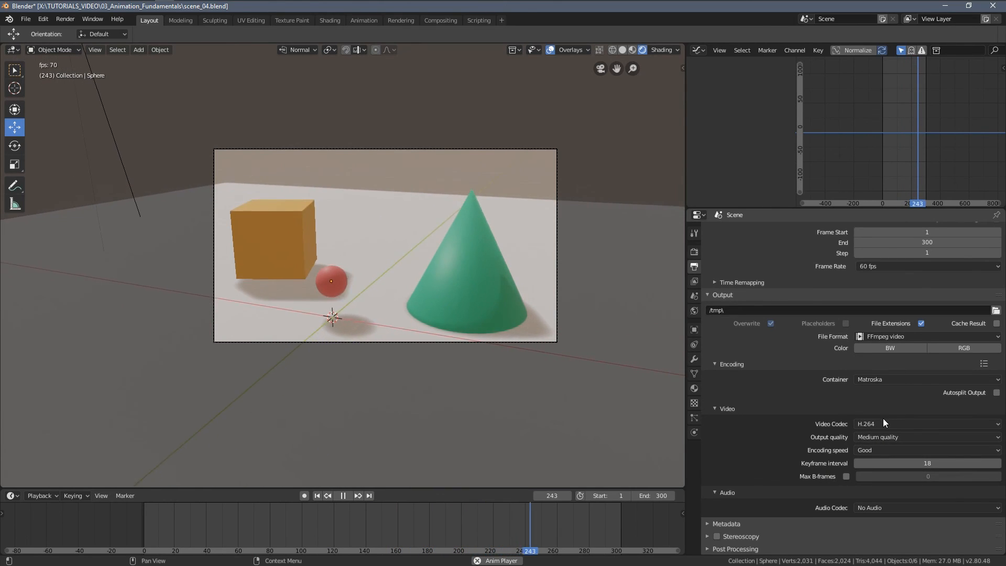
pyautogui.click(882, 437)
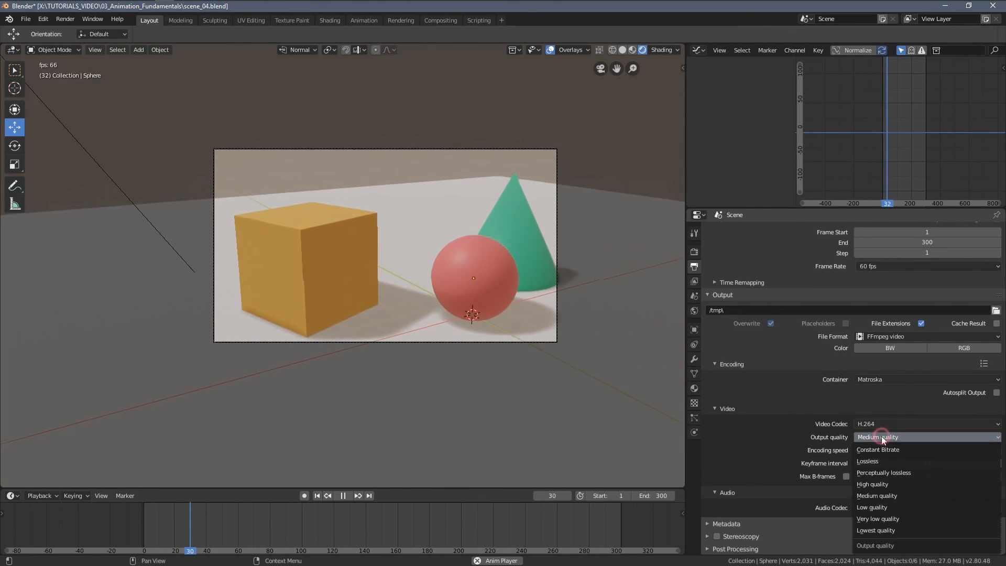
pyautogui.click(870, 484)
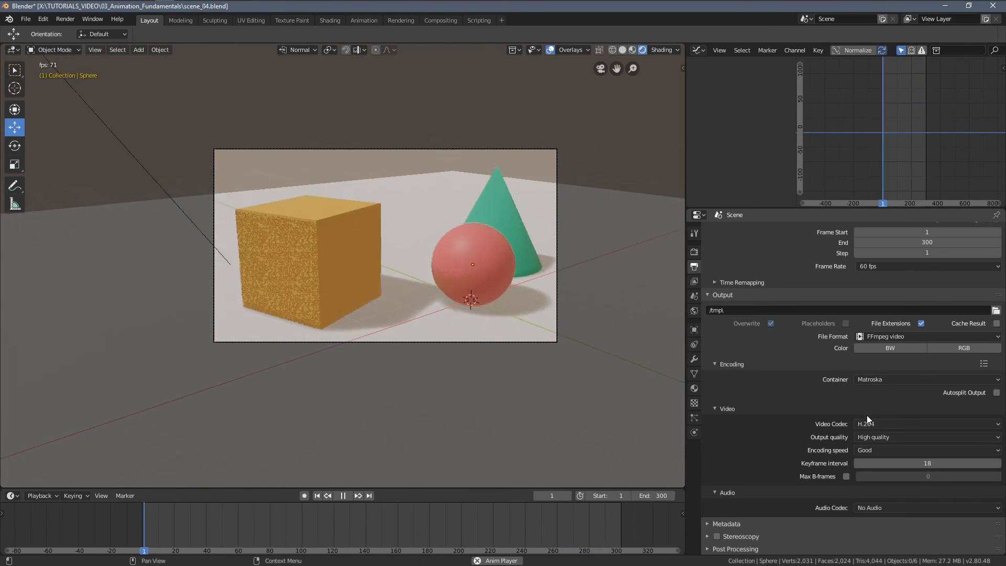
pyautogui.click(873, 378)
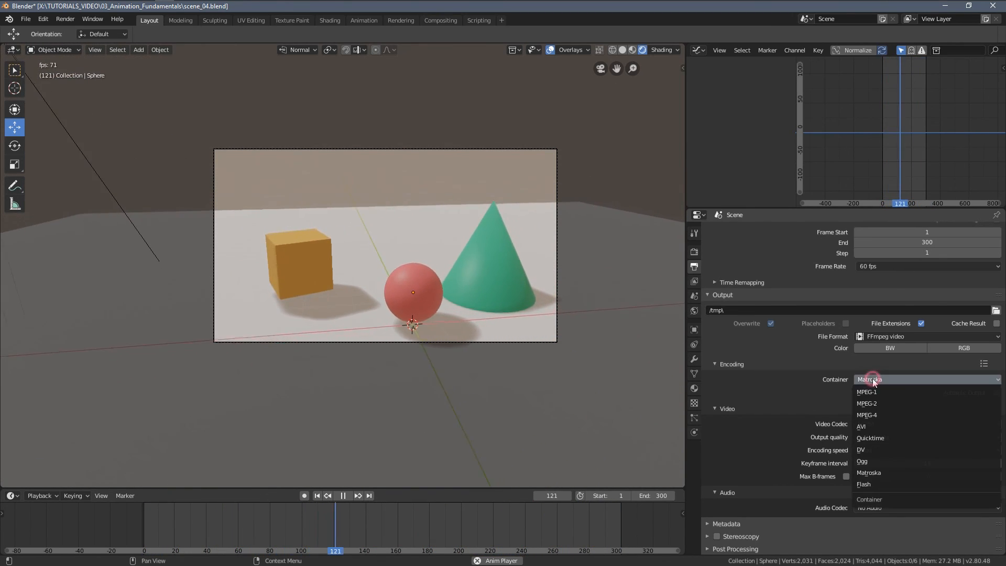
pyautogui.click(889, 415)
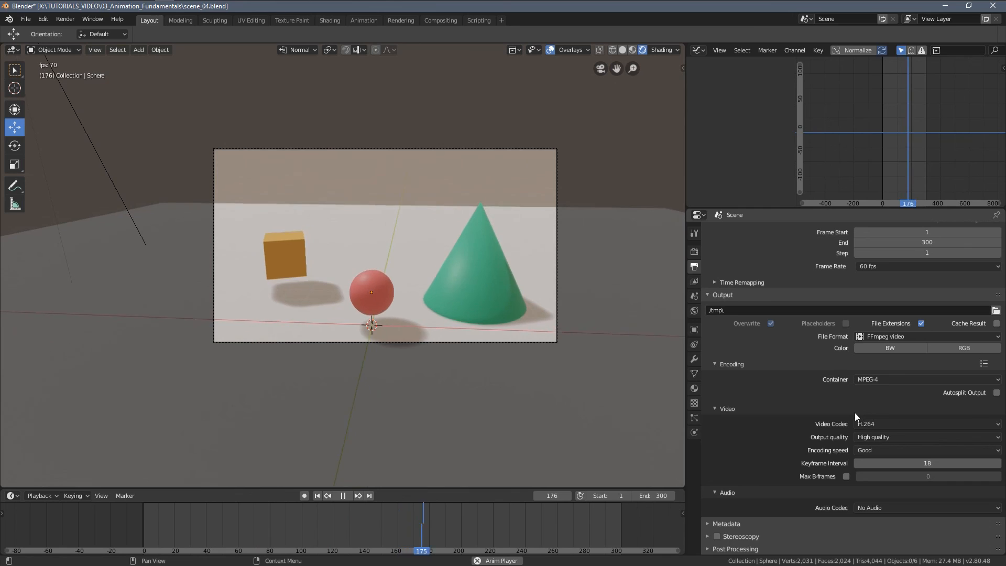
# Review the scene's dimensions and output settings, and open the list of render commands.
pyautogui.scroll(4, 855, 416)
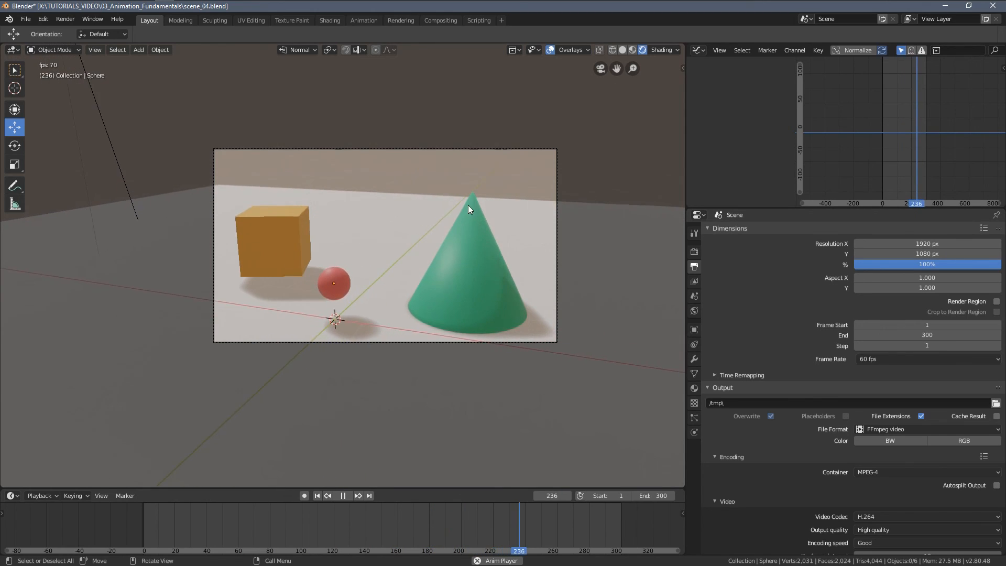
pyautogui.click(65, 19)
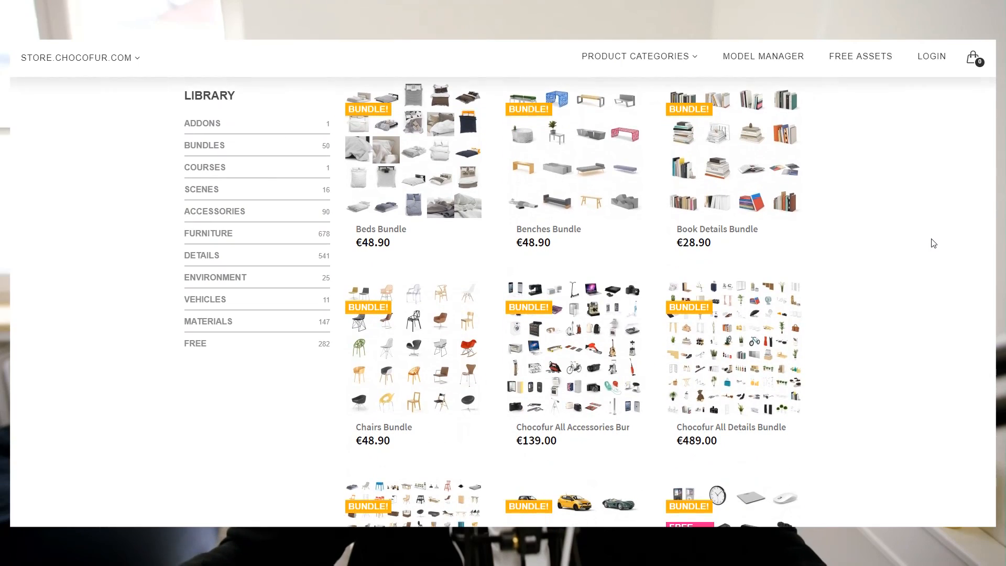
# Switch to the Chocofur store in the web browser and browse its model bundles.
pyautogui.scroll(-10, 933, 243)
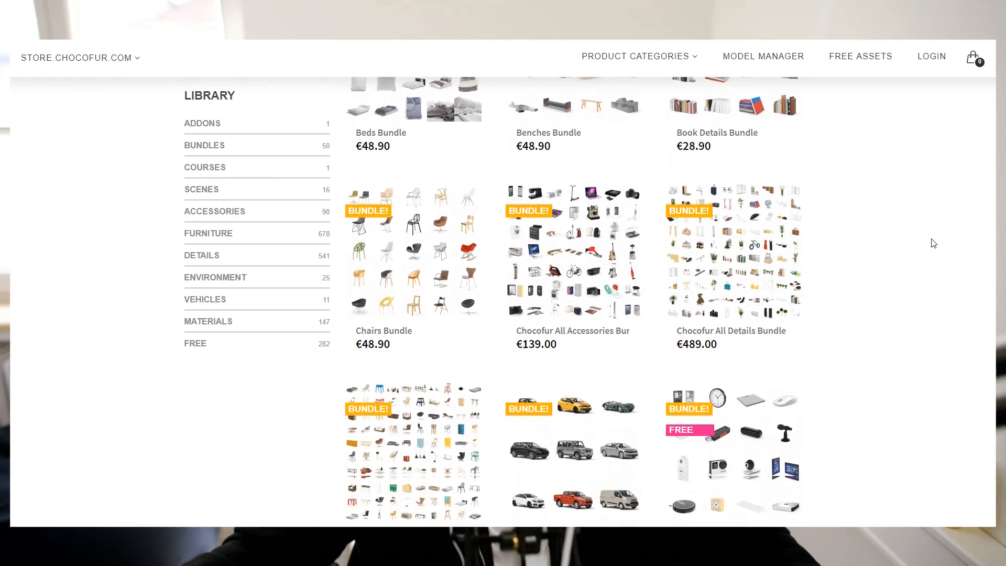
pyautogui.scroll(-14, 934, 242)
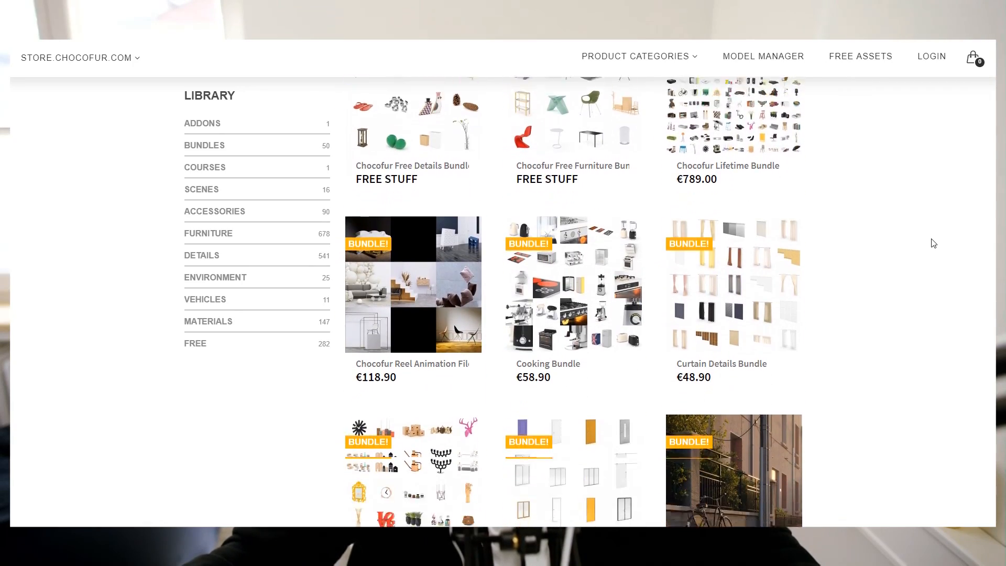
pyautogui.scroll(-15, 933, 242)
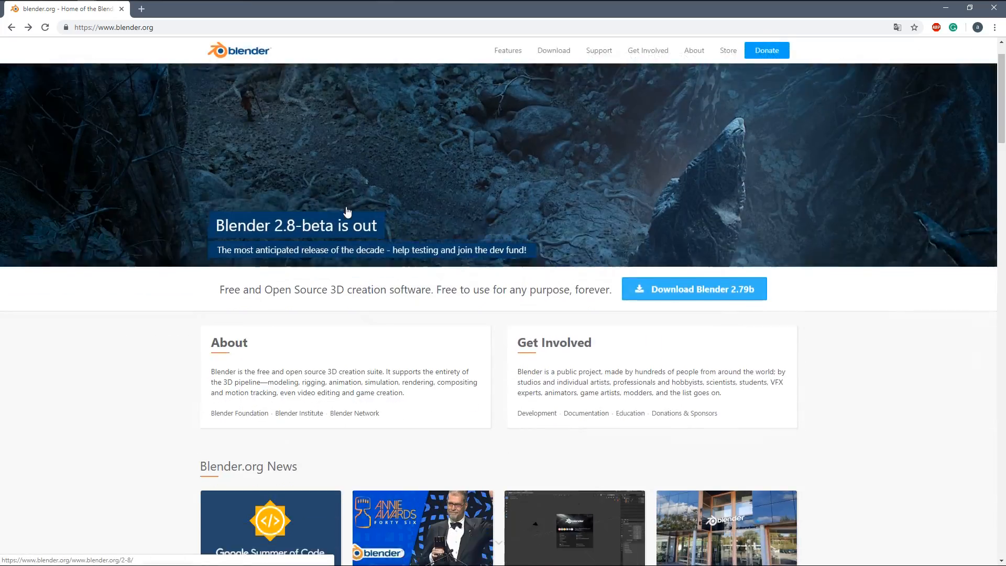
# Look through the blender.org home page and its Donations page in the web browser.
pyautogui.scroll(-10, 345, 212)
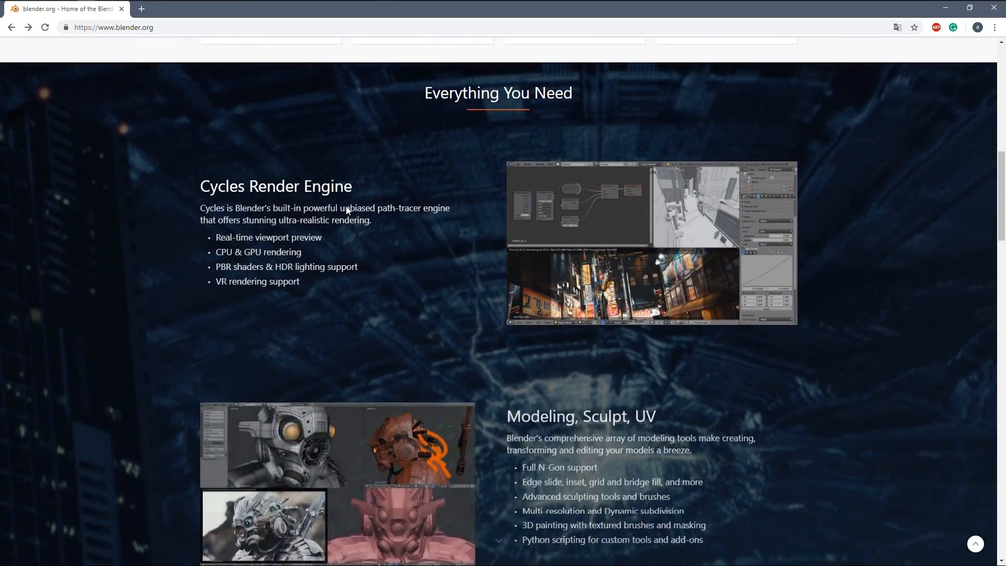
pyautogui.scroll(11, 346, 211)
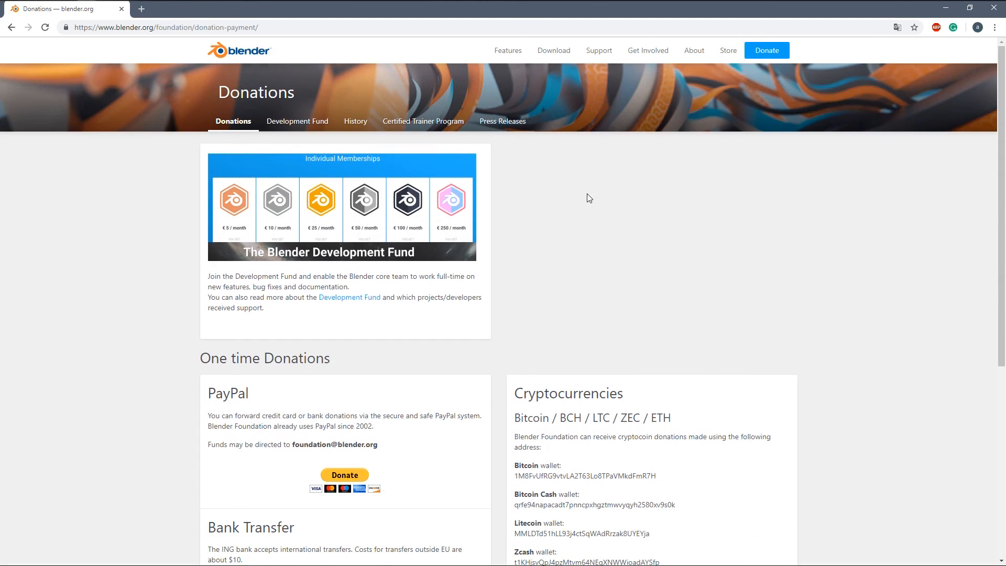
pyautogui.scroll(-4, 587, 193)
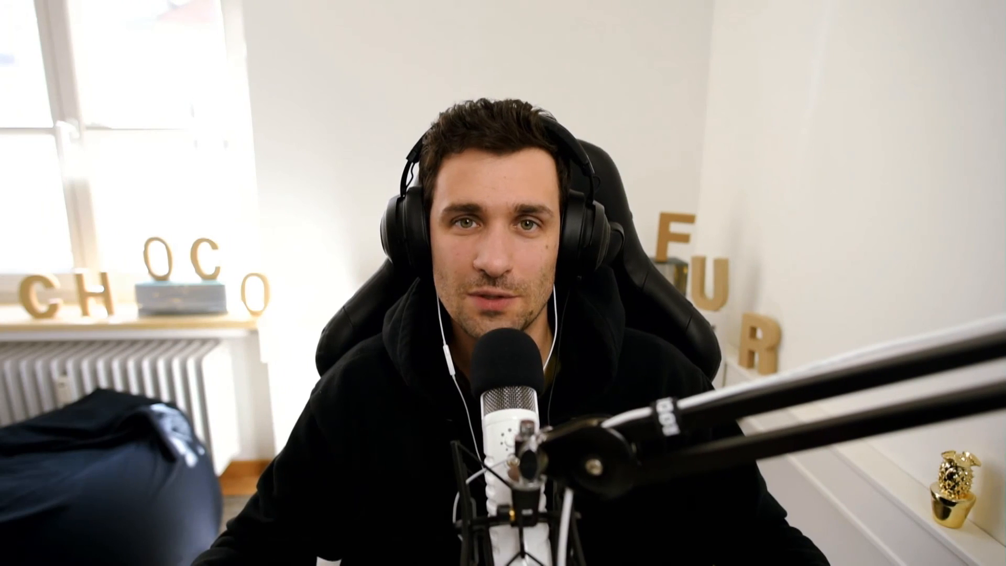